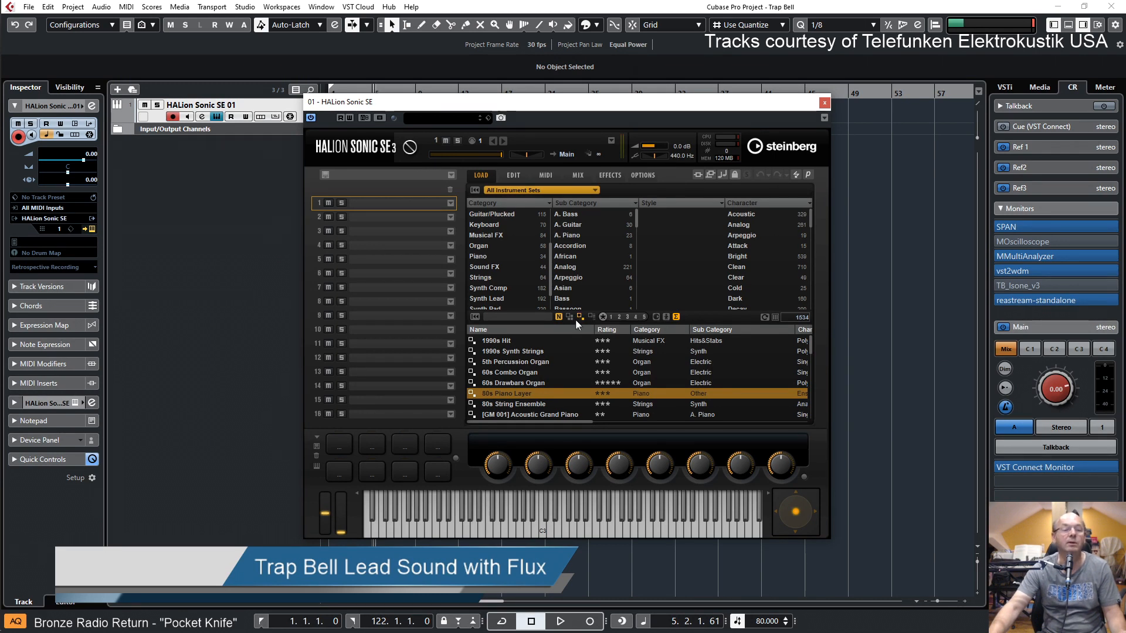
# Load the Init Flux preset in HALion Sonic SE's first slot and show its editing page
pyautogui.click(591, 317)
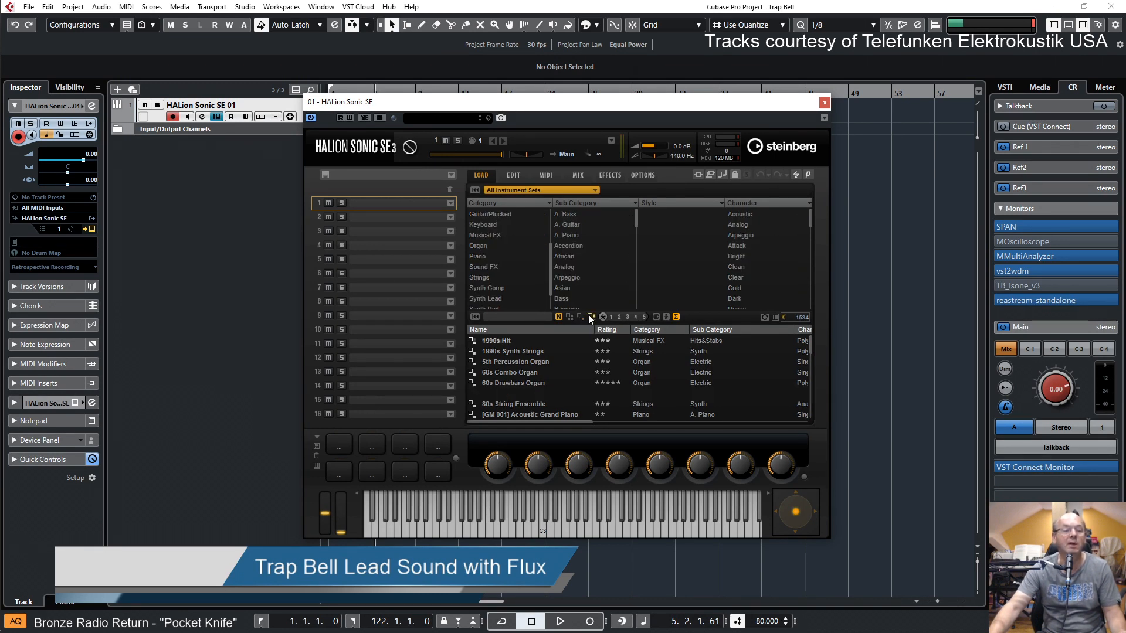
pyautogui.doubleClick(506, 340)
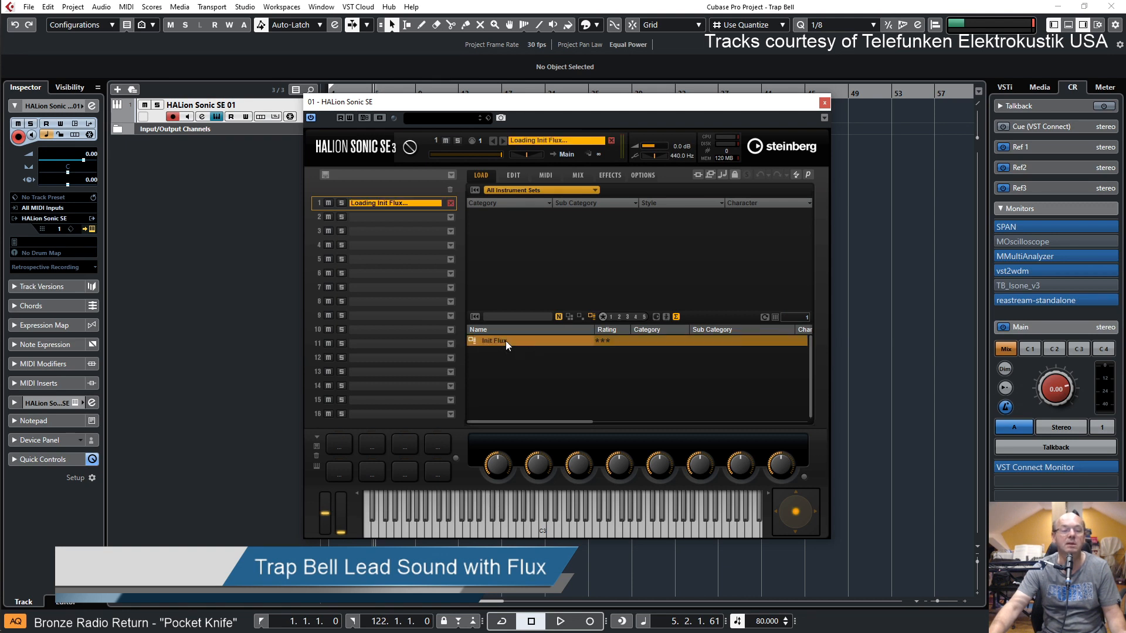
pyautogui.moveTo(597, 106); pyautogui.dragTo(672, 113)
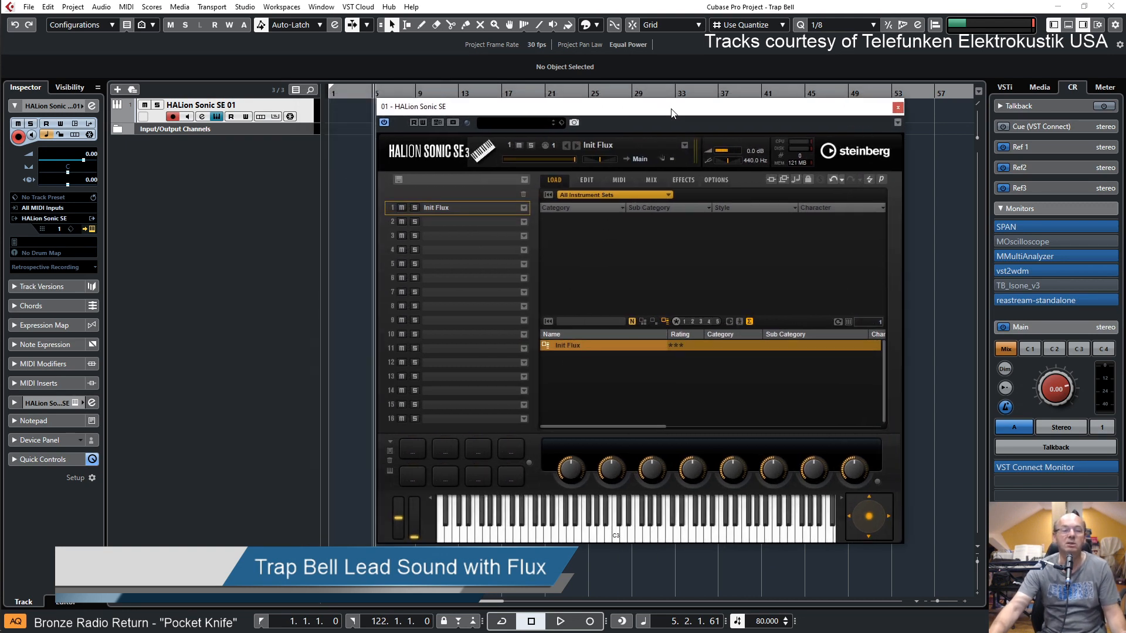
pyautogui.click(588, 181)
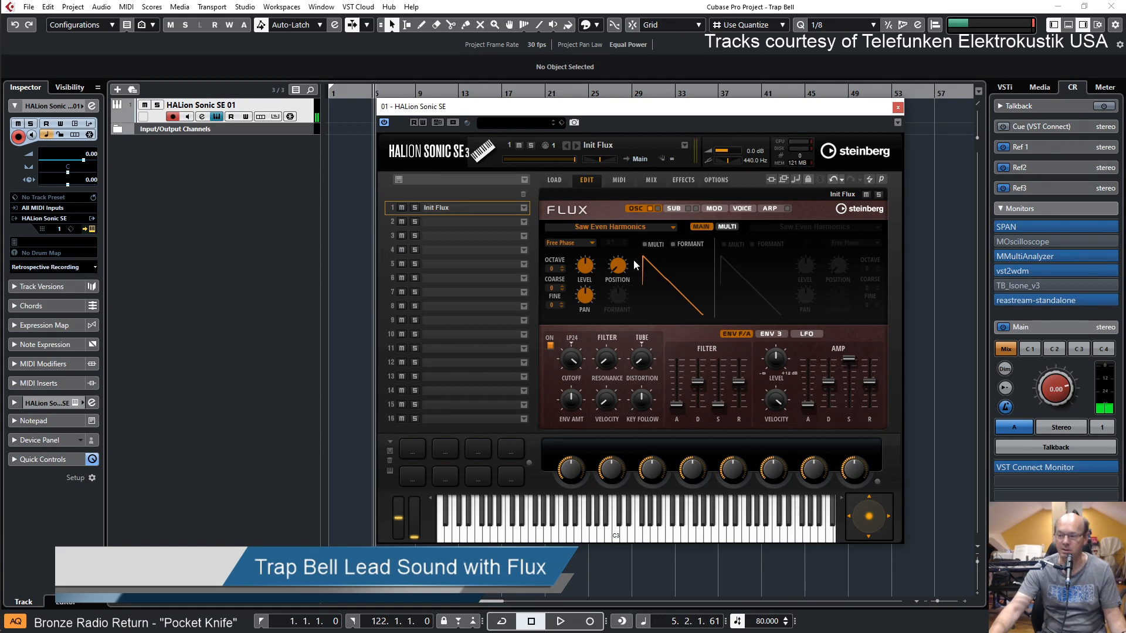
pyautogui.click(843, 11)
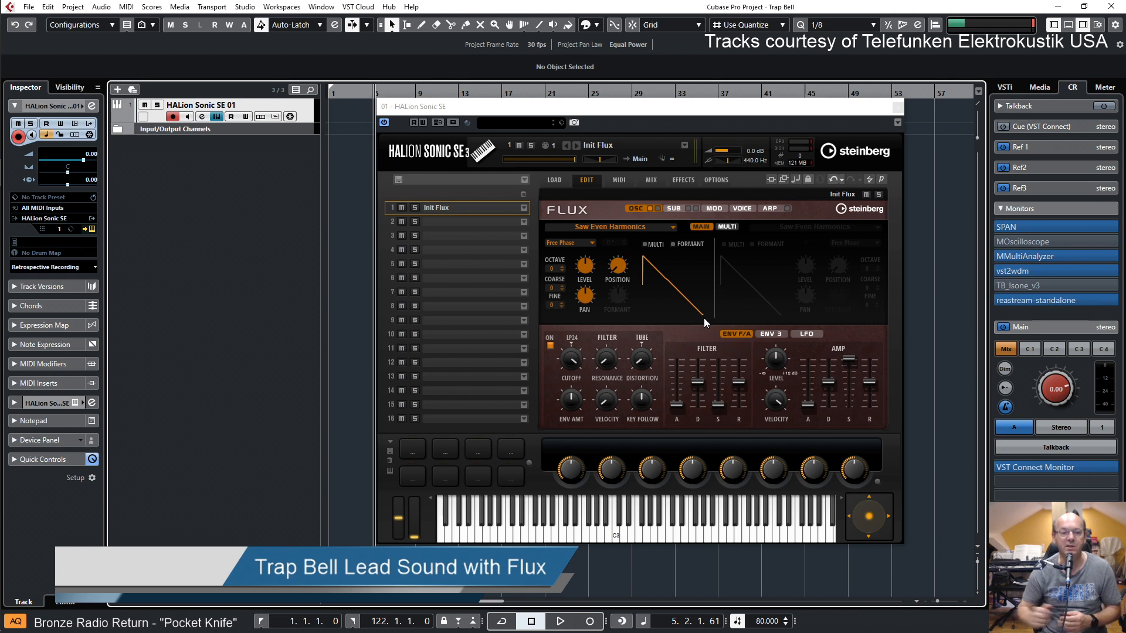
# Sweep the Position of oscillator 1's Saw Even Harmonics wavetable up and return it to minimum
pyautogui.click(619, 280)
pyautogui.moveTo(619, 280); pyautogui.dragTo(618, 184)
pyautogui.moveTo(613, 265); pyautogui.dragTo(619, 320)
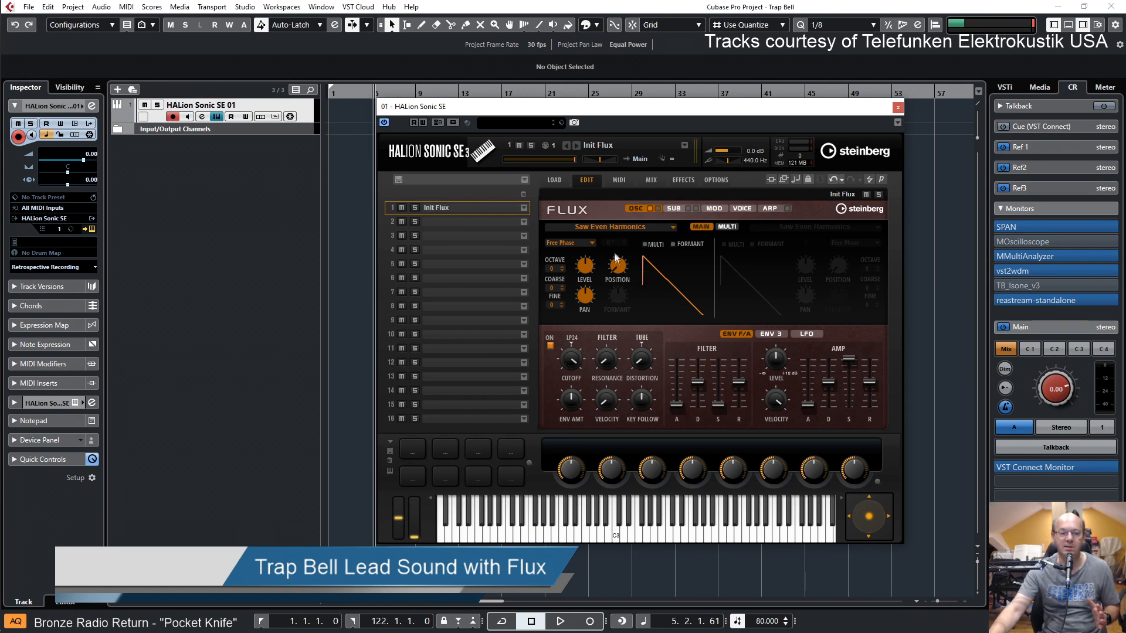
pyautogui.moveTo(618, 269)
pyautogui.mouseDown()
pyautogui.moveTo(611, 156)
pyautogui.moveTo(616, 280)
pyautogui.mouseUp()
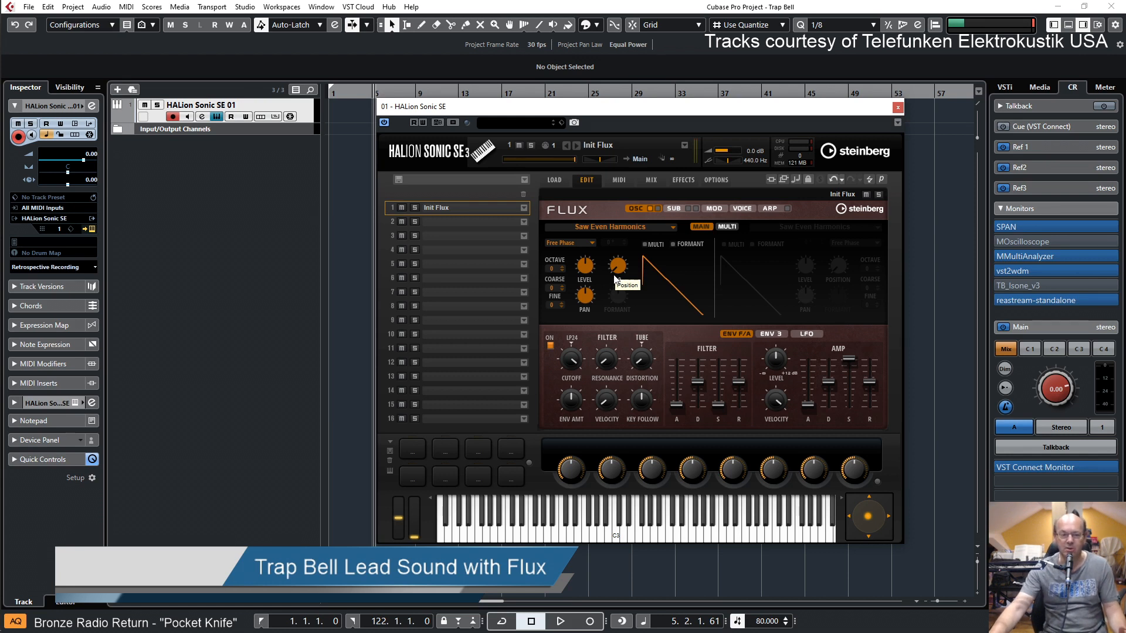
# Show the MOscilloscope monitor insert beside the synth window and raise oscillator 1's Position to 52 to examine the waveform
pyautogui.moveTo(770, 112); pyautogui.dragTo(526, 104)
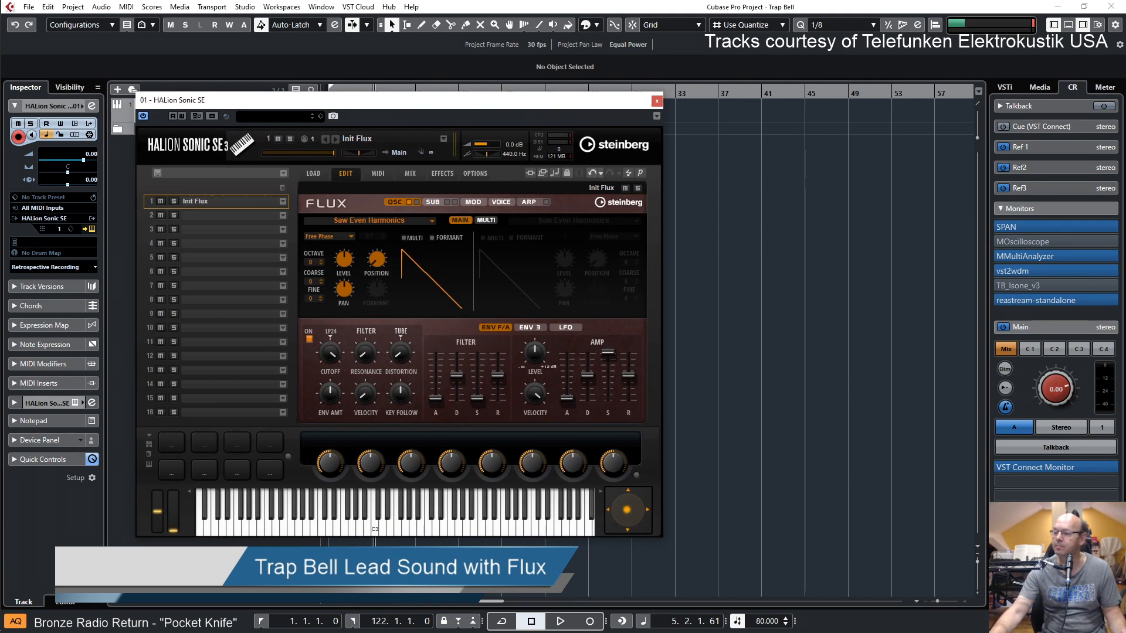
pyautogui.click(1000, 245)
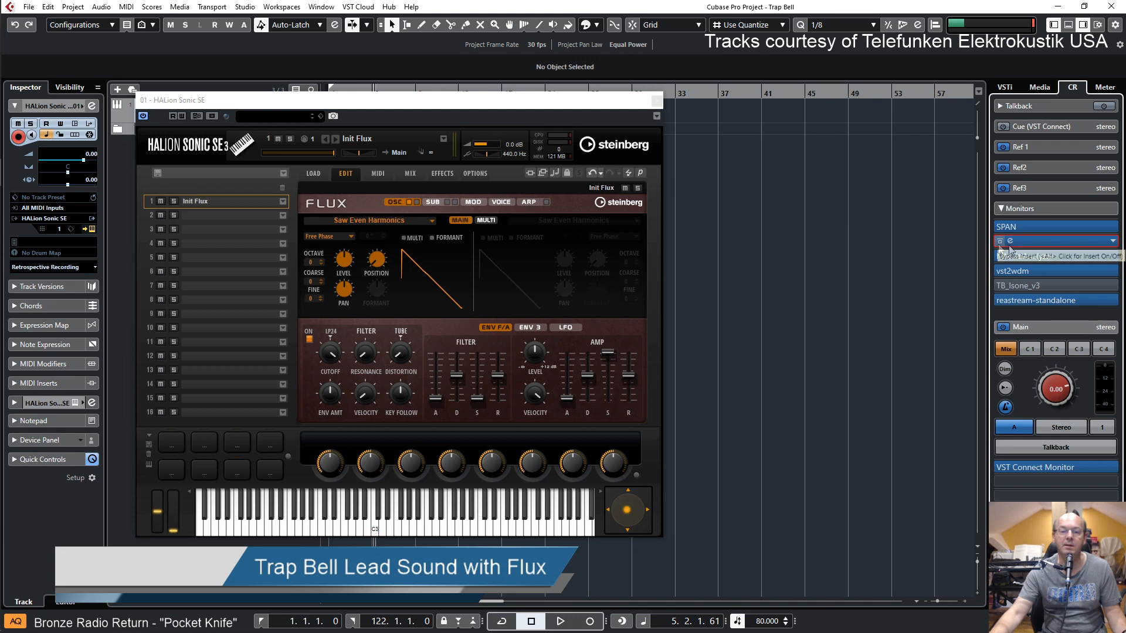
pyautogui.click(1008, 241)
pyautogui.moveTo(824, 286); pyautogui.dragTo(896, 138)
pyautogui.moveTo(583, 108); pyautogui.dragTo(541, 108)
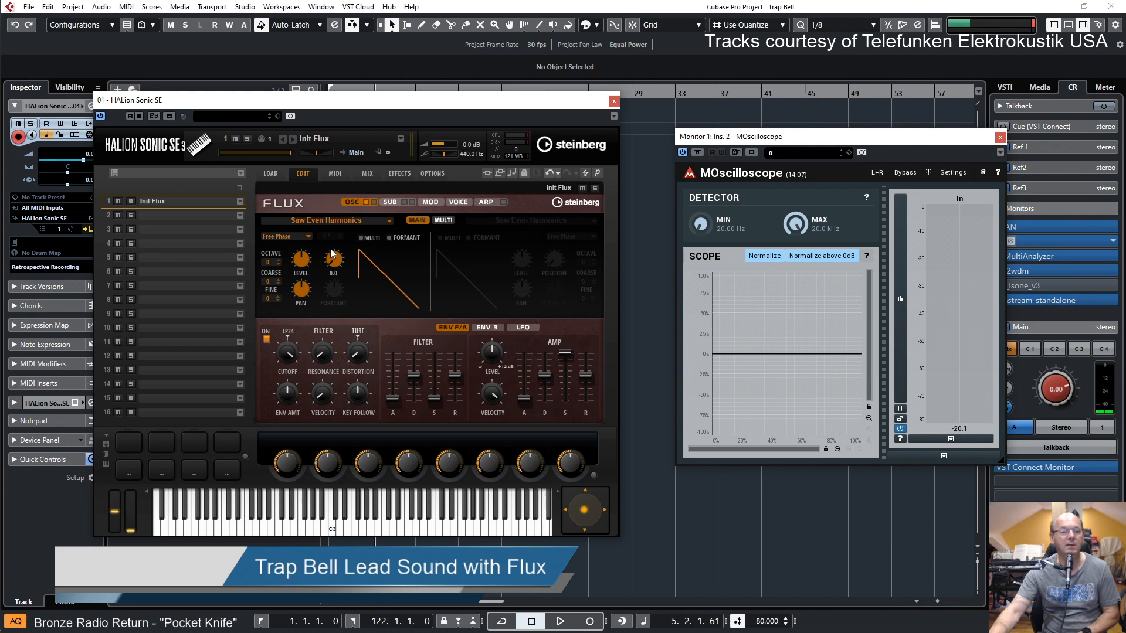
pyautogui.moveTo(334, 258); pyautogui.dragTo(336, 236)
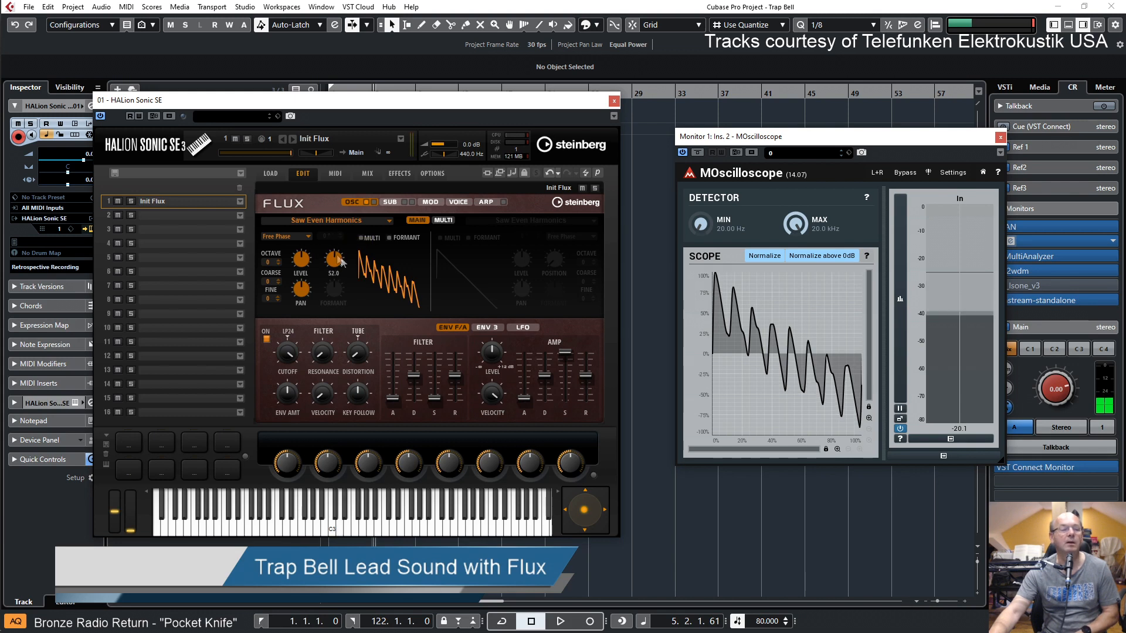
# Show the SPAN monitor insert below the oscilloscope and sweep oscillator 1's Position to examine the harmonic spectrum
pyautogui.moveTo(937, 142); pyautogui.dragTo(901, 49)
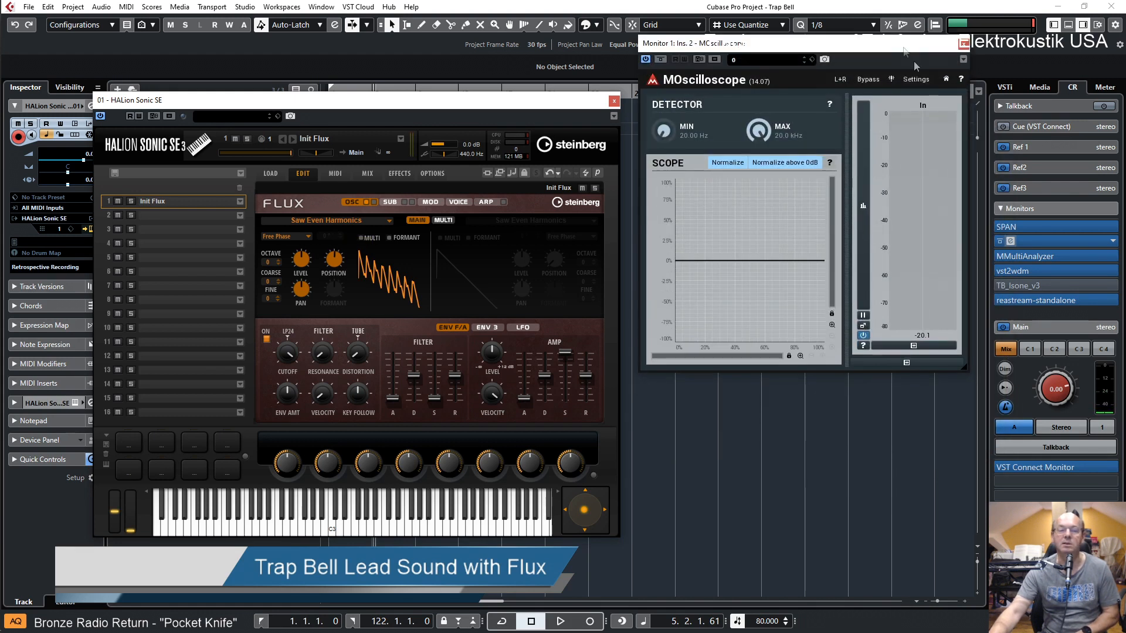
pyautogui.click(1010, 227)
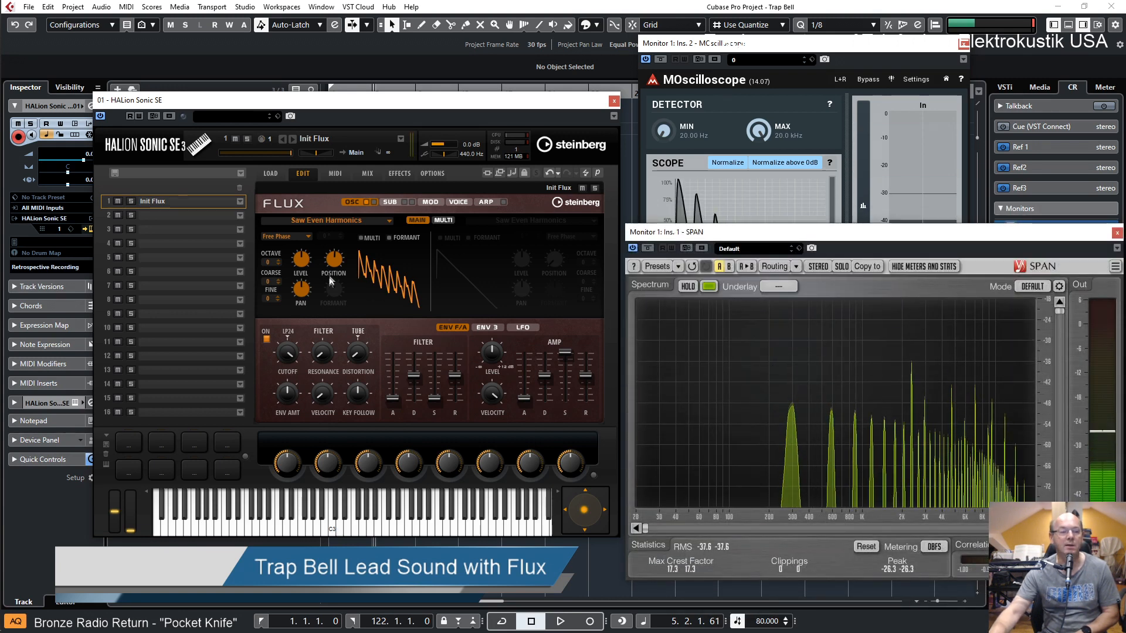
pyautogui.moveTo(334, 259); pyautogui.dragTo(345, 370)
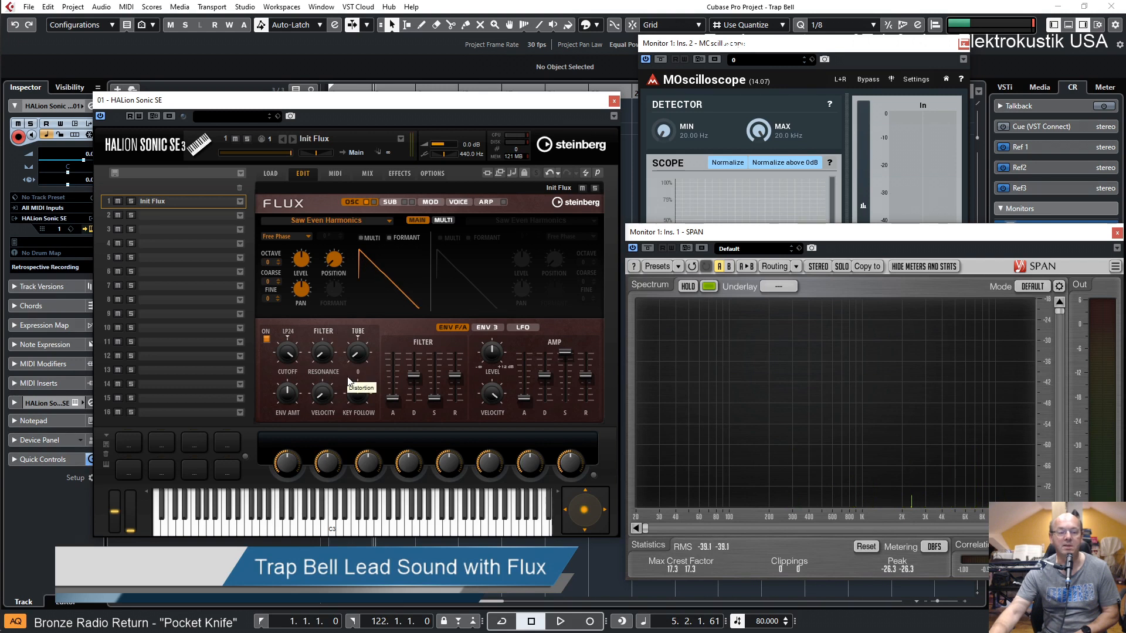
pyautogui.moveTo(331, 278); pyautogui.dragTo(360, 194)
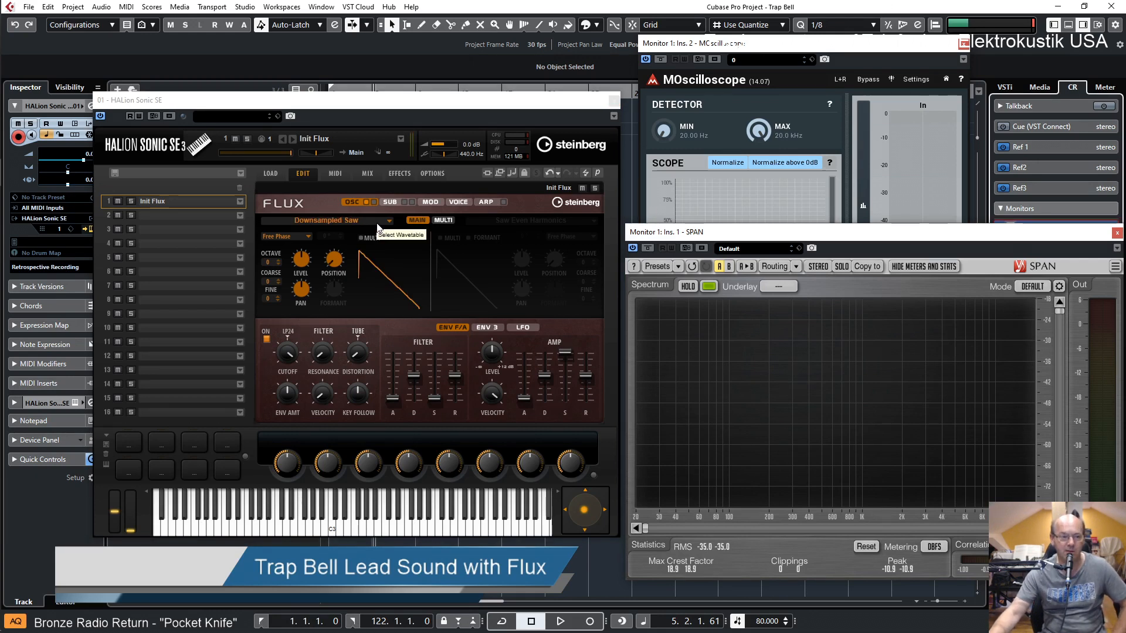
# Assign the Additive 05 wavetable to oscillator 1 and audition its Position, finishing at minimum
pyautogui.click(378, 229)
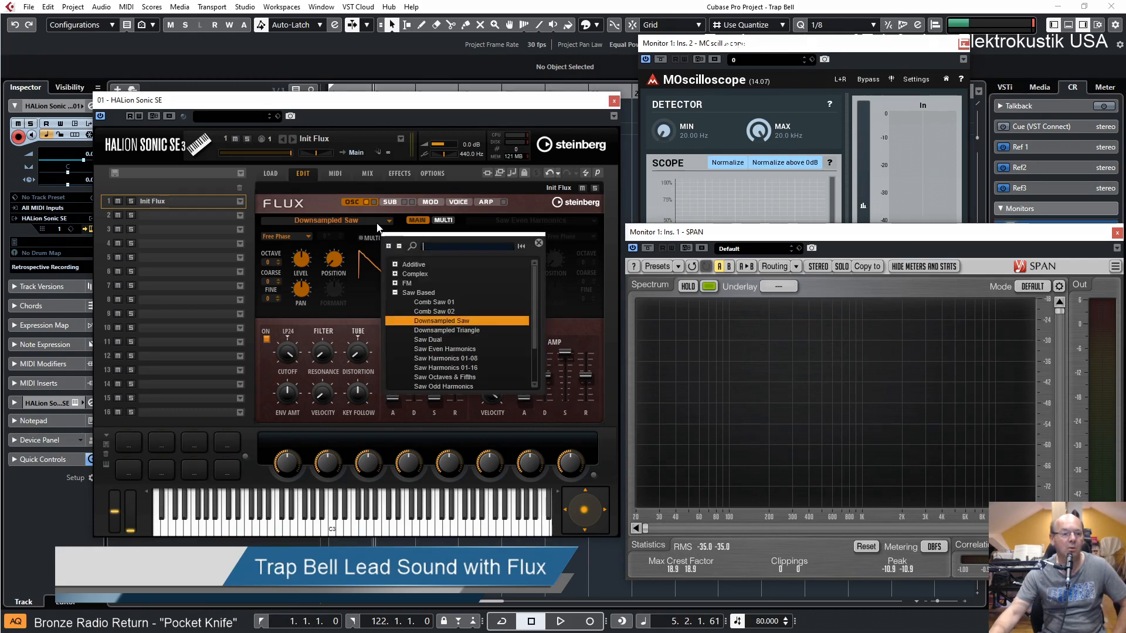
pyautogui.click(396, 293)
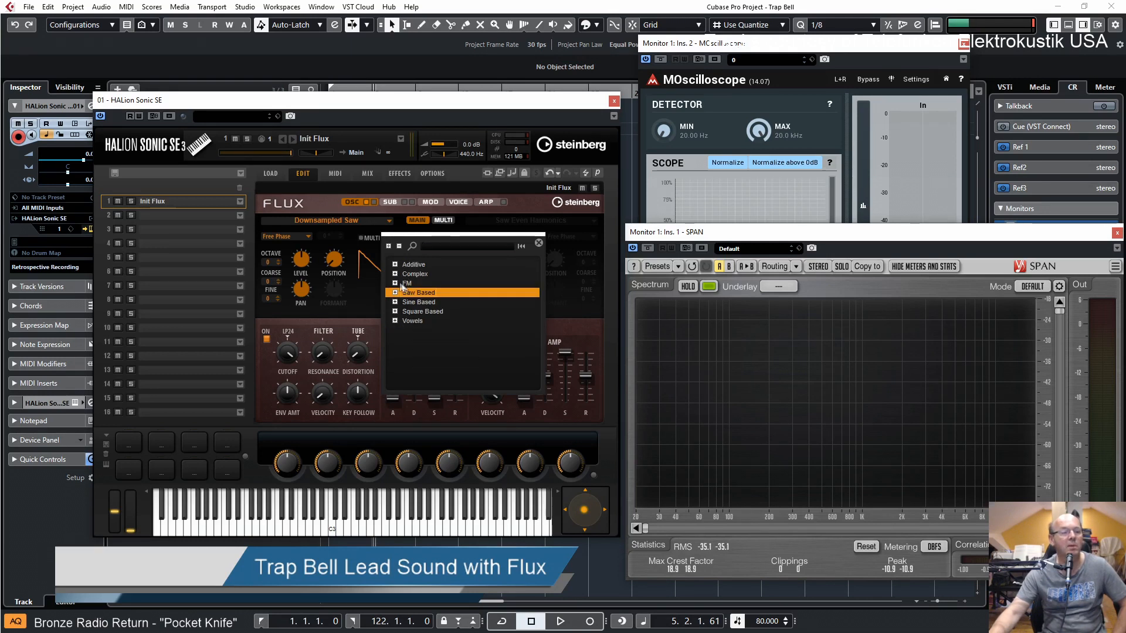
pyautogui.click(397, 274)
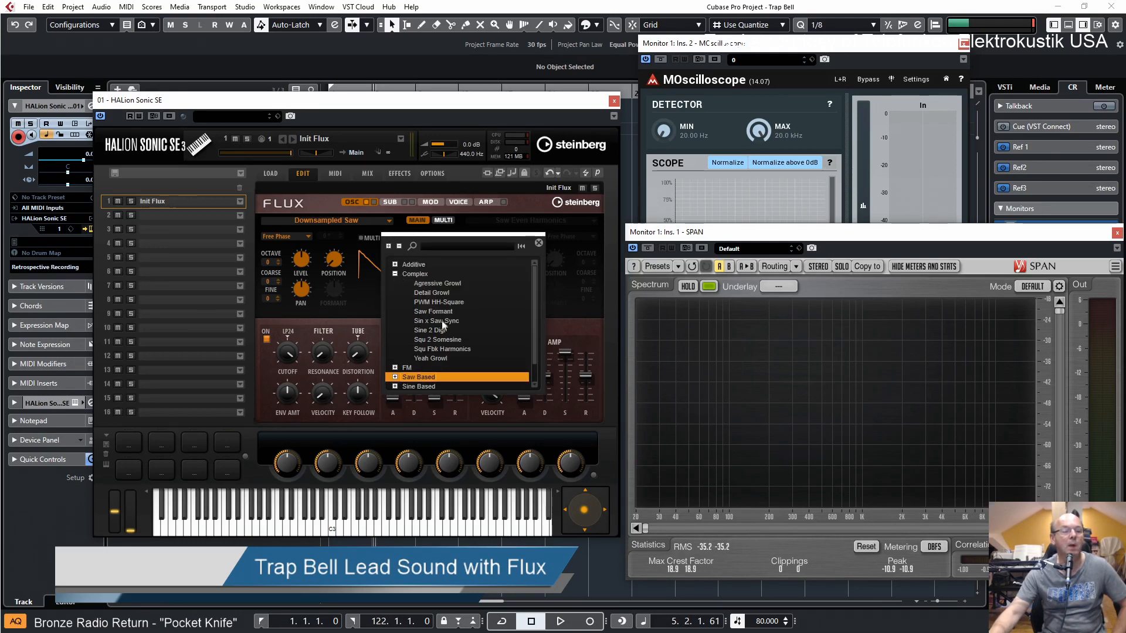
pyautogui.click(395, 274)
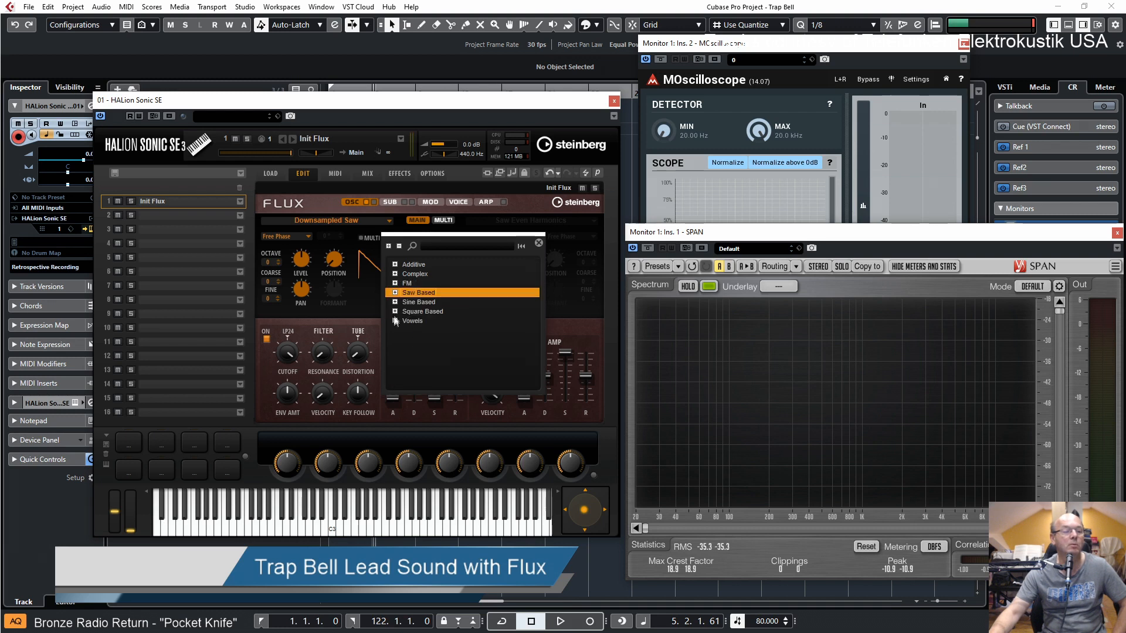
pyautogui.click(395, 321)
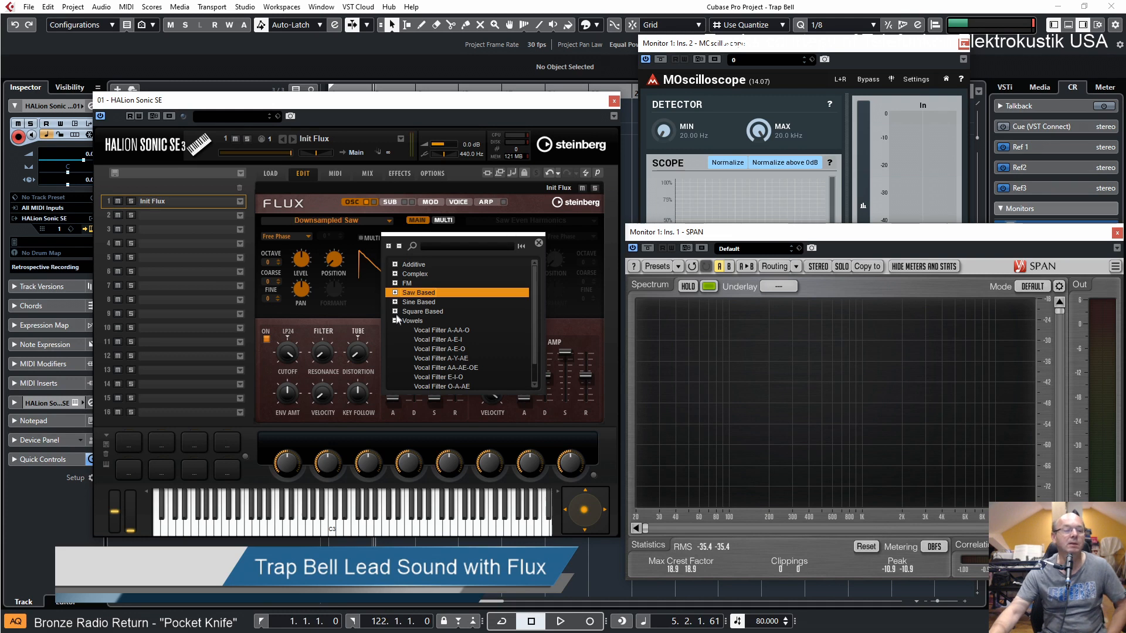
pyautogui.click(396, 322)
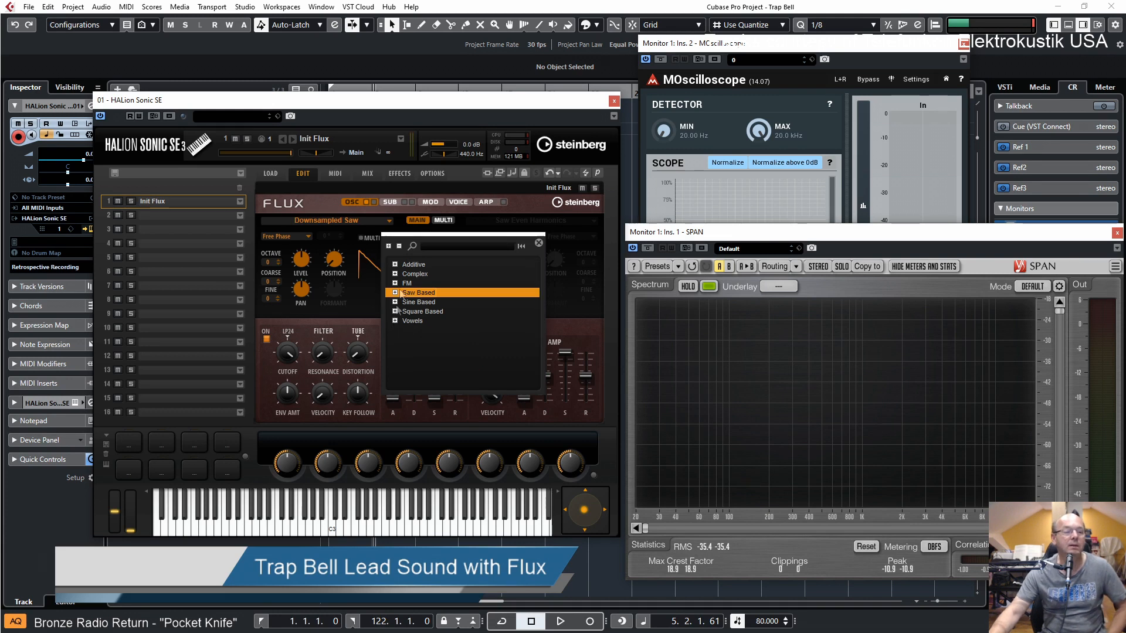
pyautogui.click(395, 265)
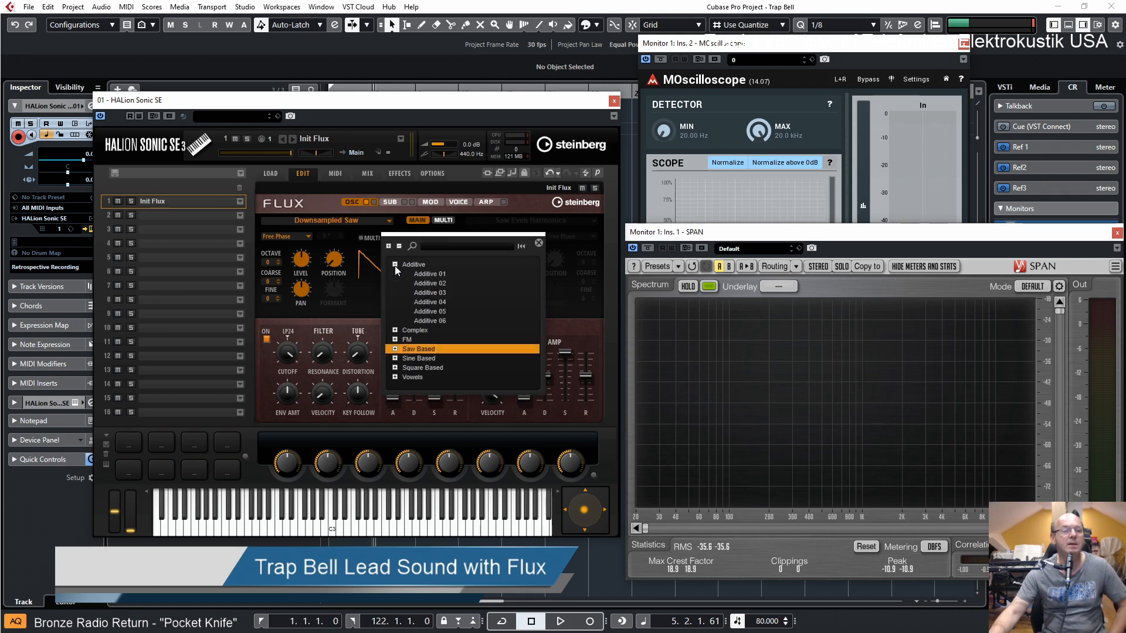
pyautogui.doubleClick(433, 311)
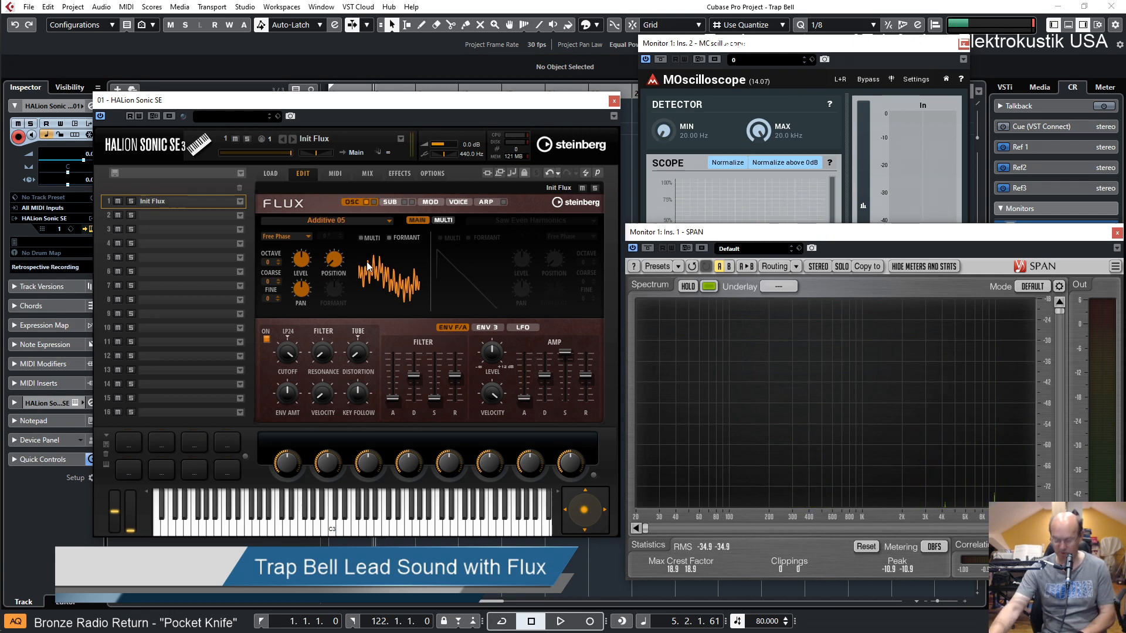
pyautogui.moveTo(330, 259); pyautogui.dragTo(341, 291)
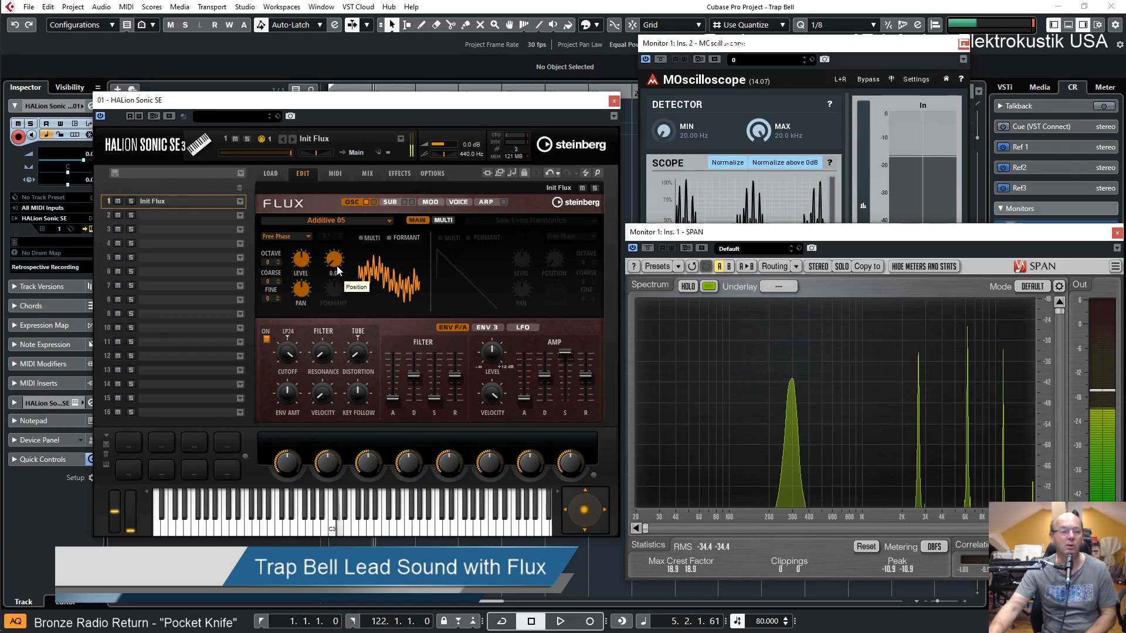
# Switch on oscillator 2 and assign the Additive 06 wavetable to it
pyautogui.click(373, 201)
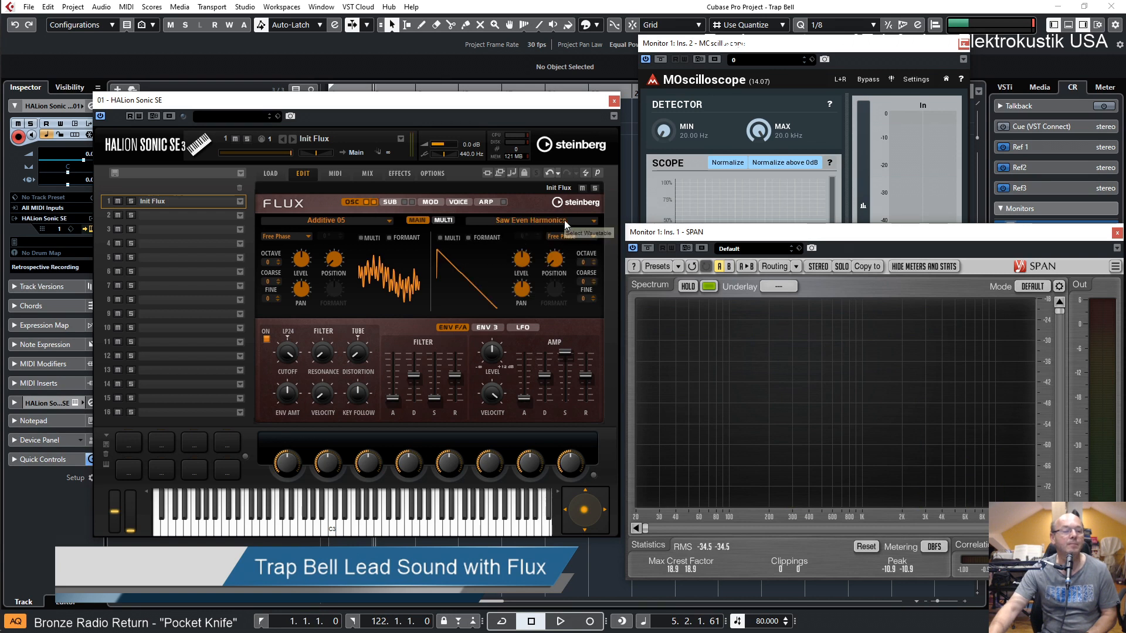
pyautogui.click(565, 222)
pyautogui.click(583, 272)
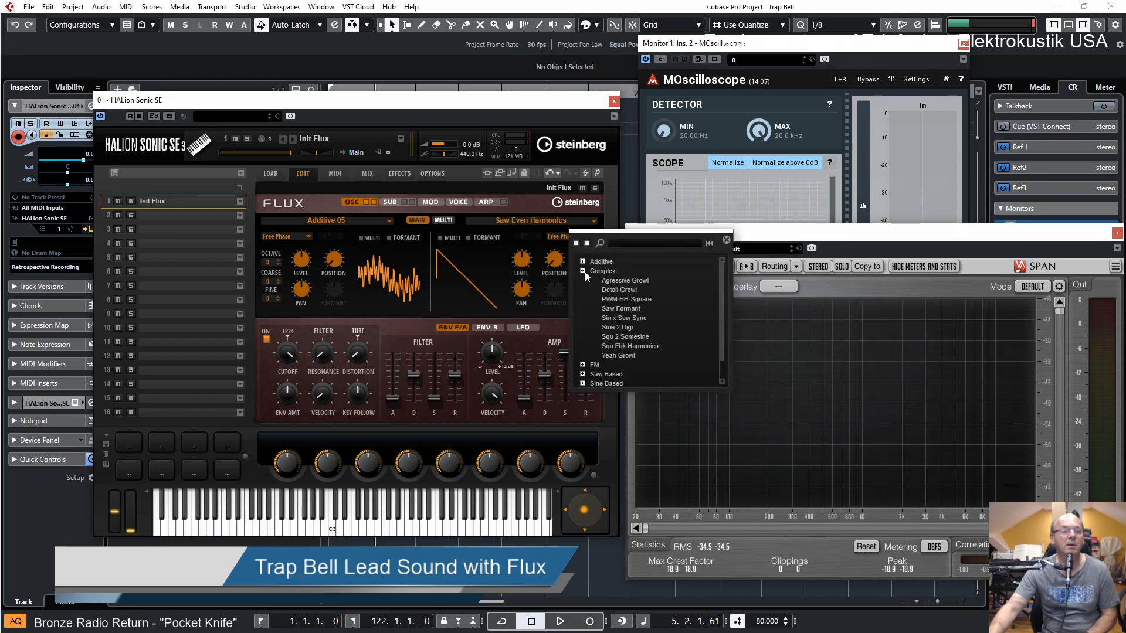
pyautogui.click(582, 262)
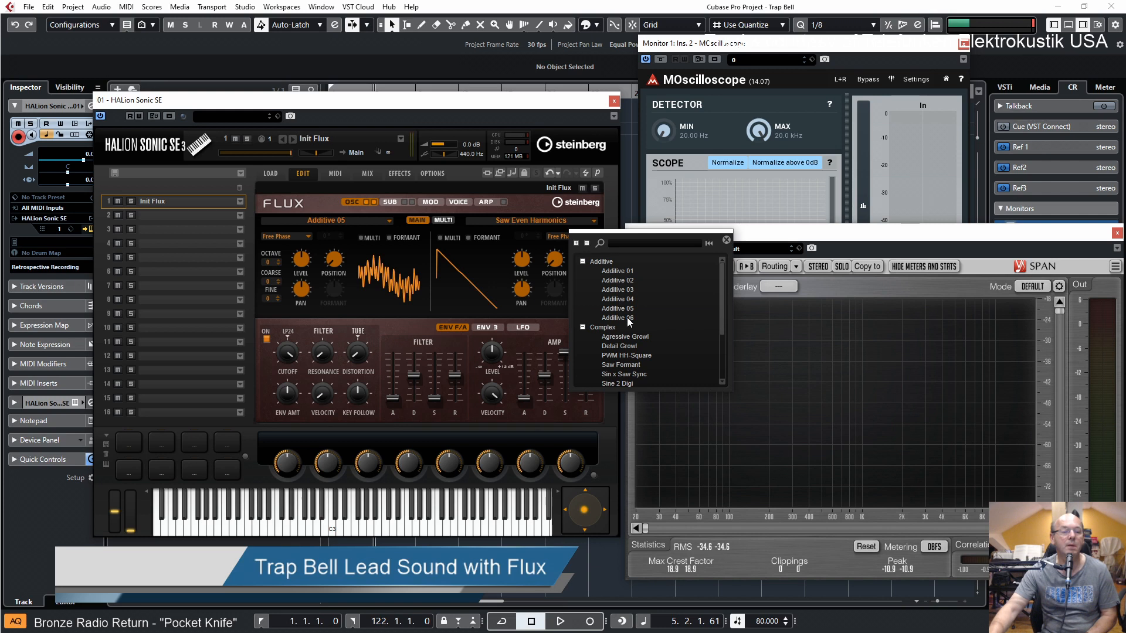
pyautogui.doubleClick(628, 318)
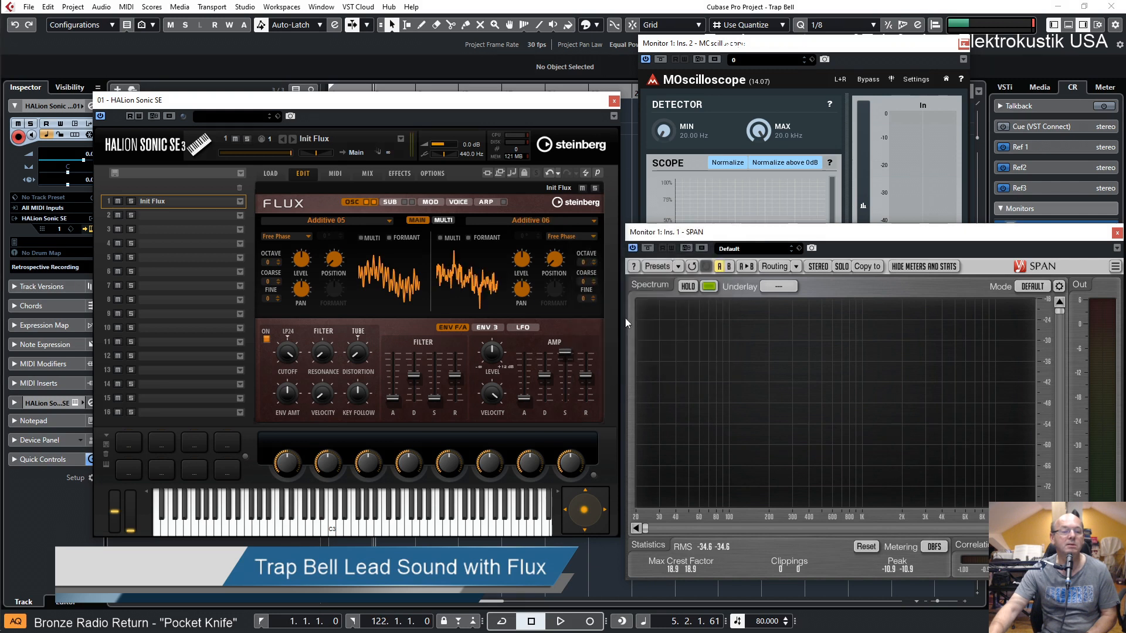
# Raise oscillator 2's Position while oscillator 1 is switched off, and switch oscillator 1 back on
pyautogui.click(366, 201)
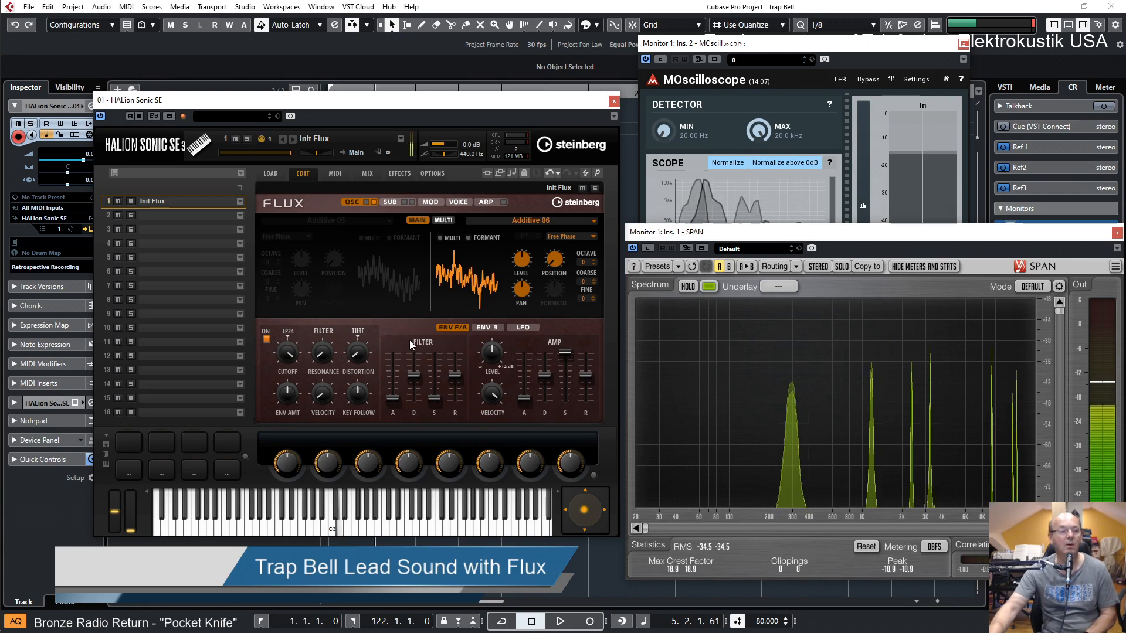
pyautogui.moveTo(552, 258); pyautogui.dragTo(556, 199)
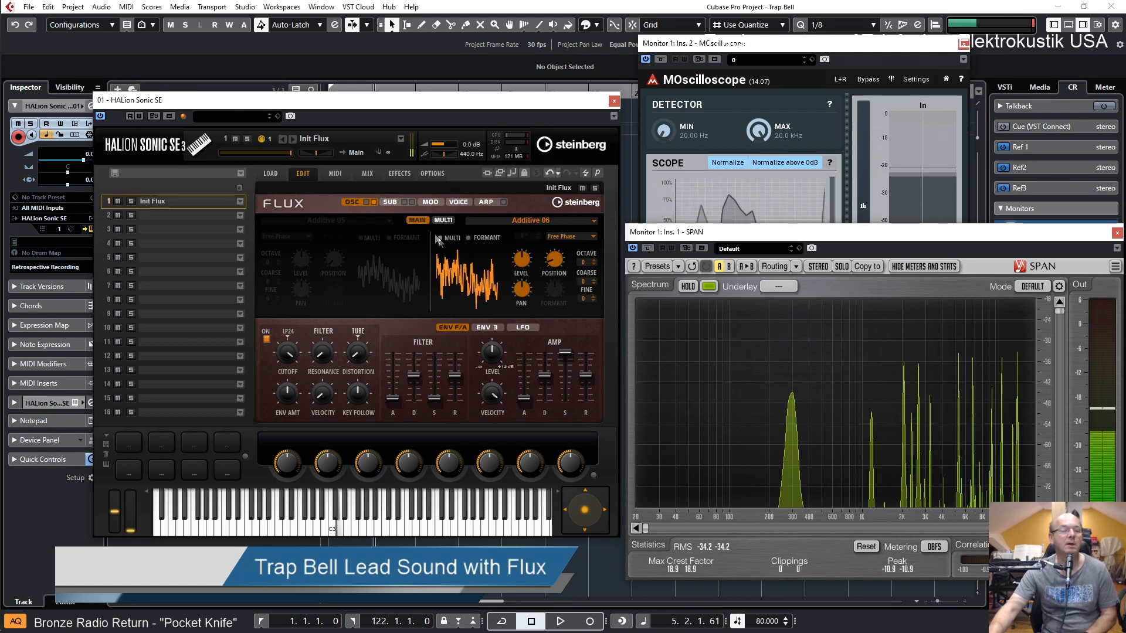
pyautogui.click(367, 202)
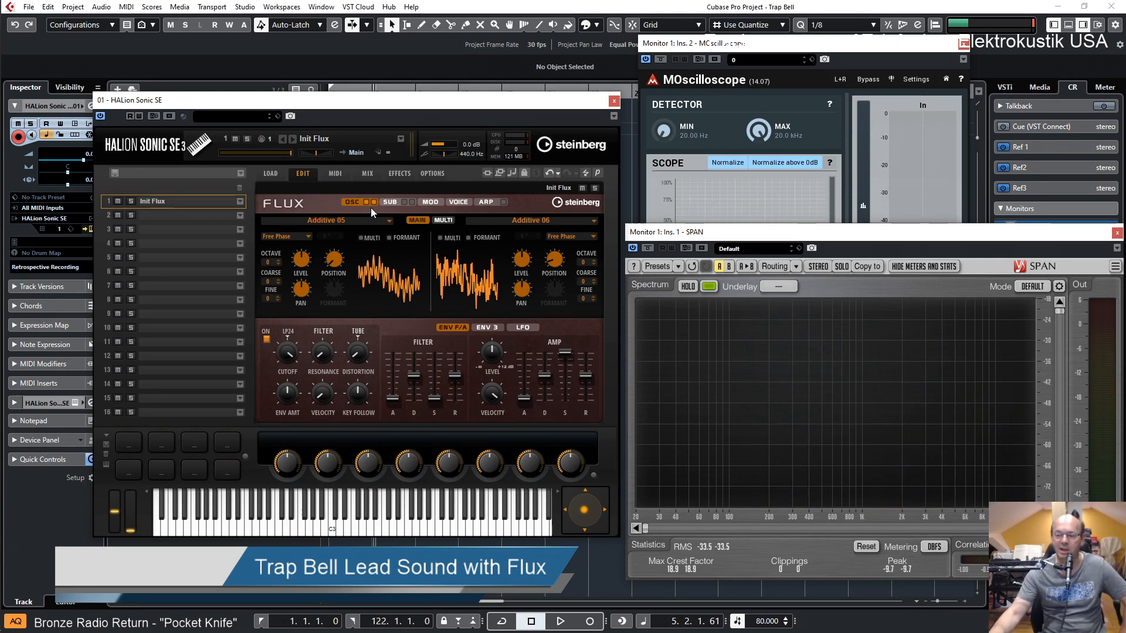
# Close the SPAN and MOscilloscope analyzer windows
pyautogui.click(829, 5)
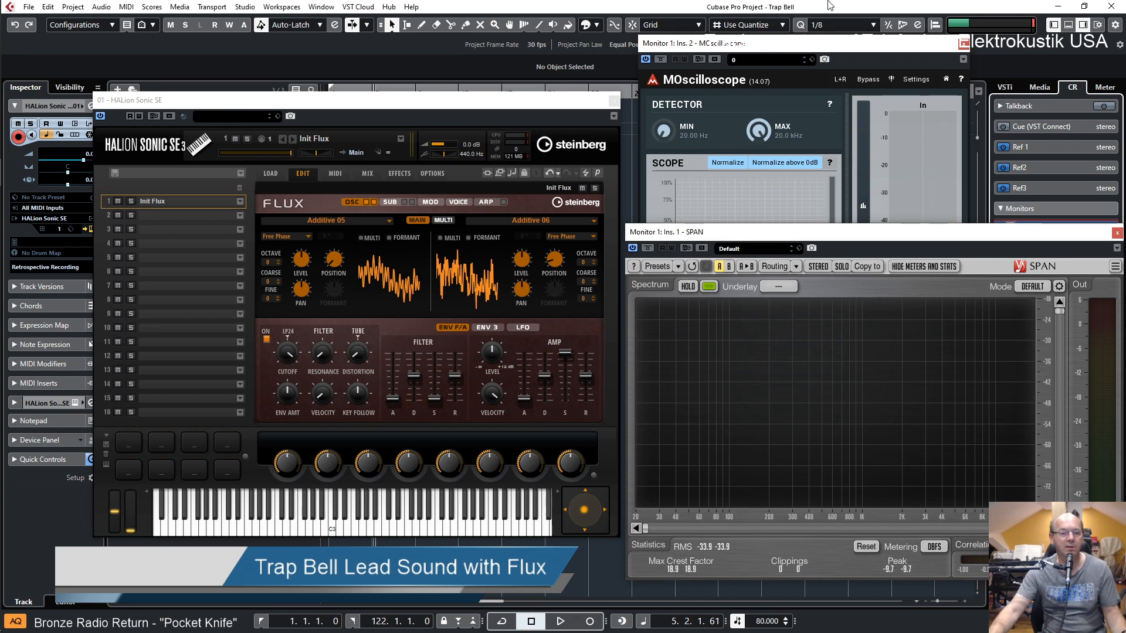
pyautogui.click(1116, 232)
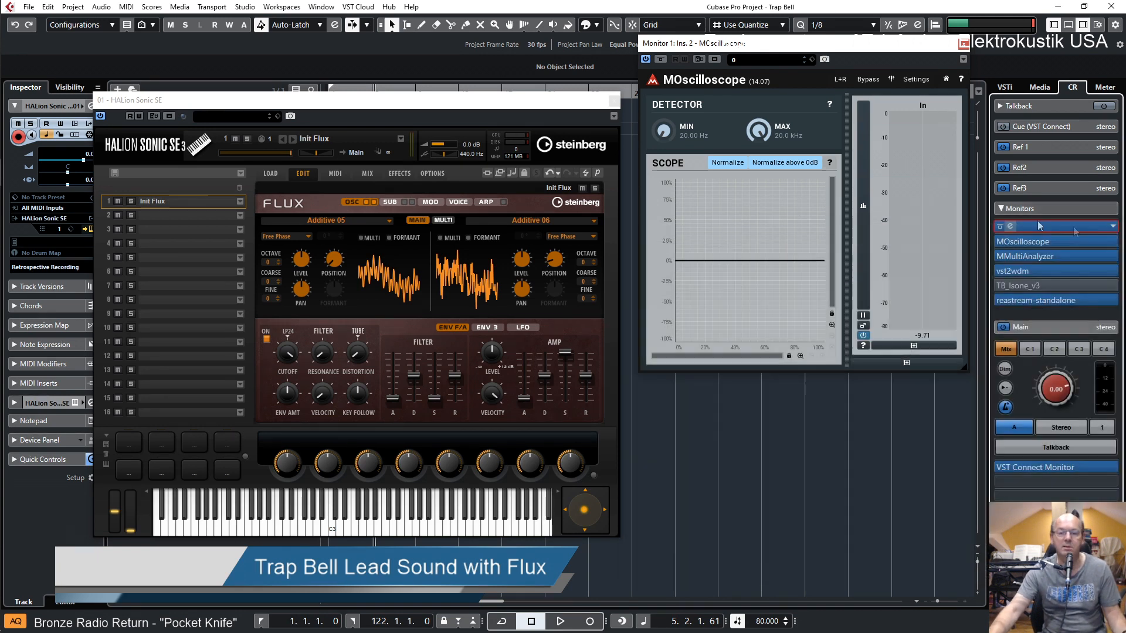
pyautogui.moveTo(896, 47); pyautogui.dragTo(899, 115)
pyautogui.click(964, 111)
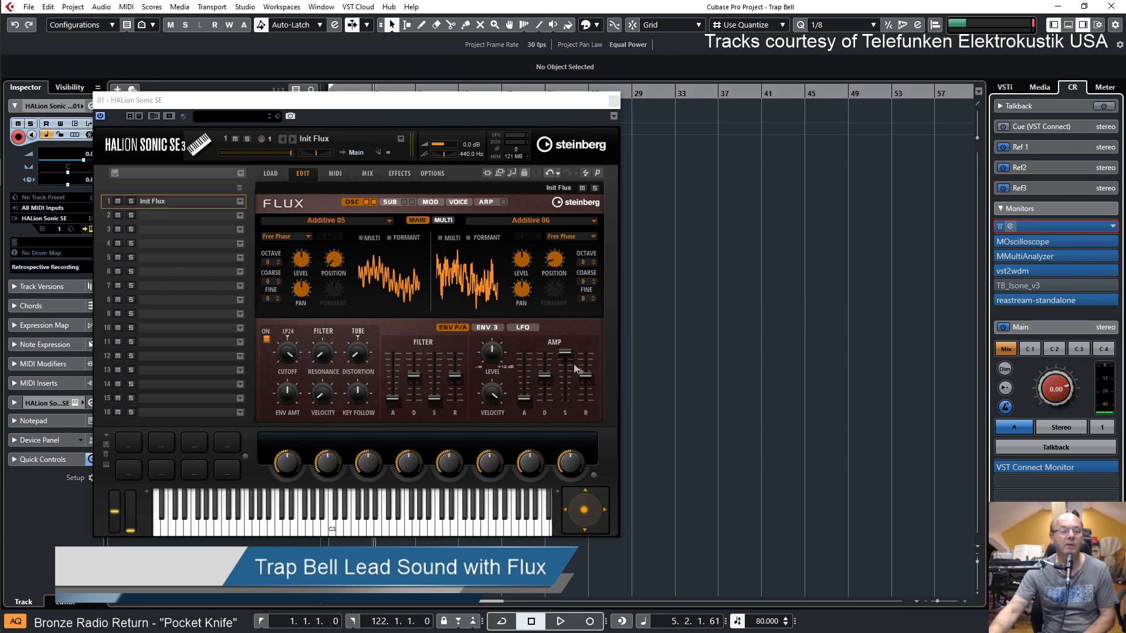
# Lower the amp envelope's sustain to minimum and fine-tune its decay and release for a short bell-like tail
pyautogui.moveTo(572, 355); pyautogui.dragTo(565, 414)
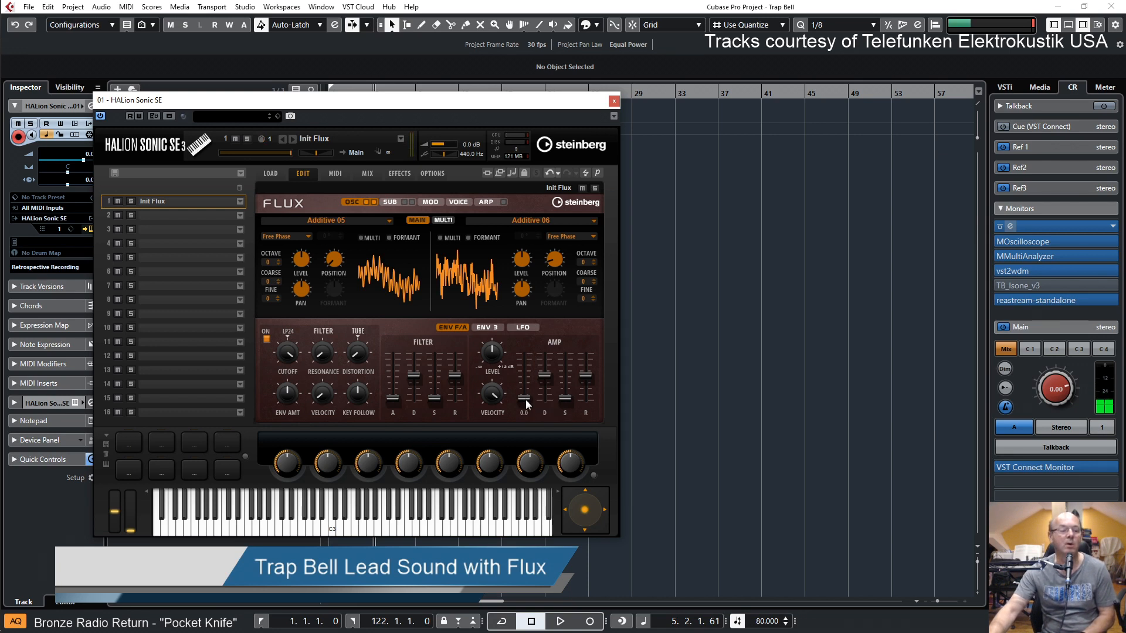
pyautogui.moveTo(547, 375); pyautogui.dragTo(548, 368)
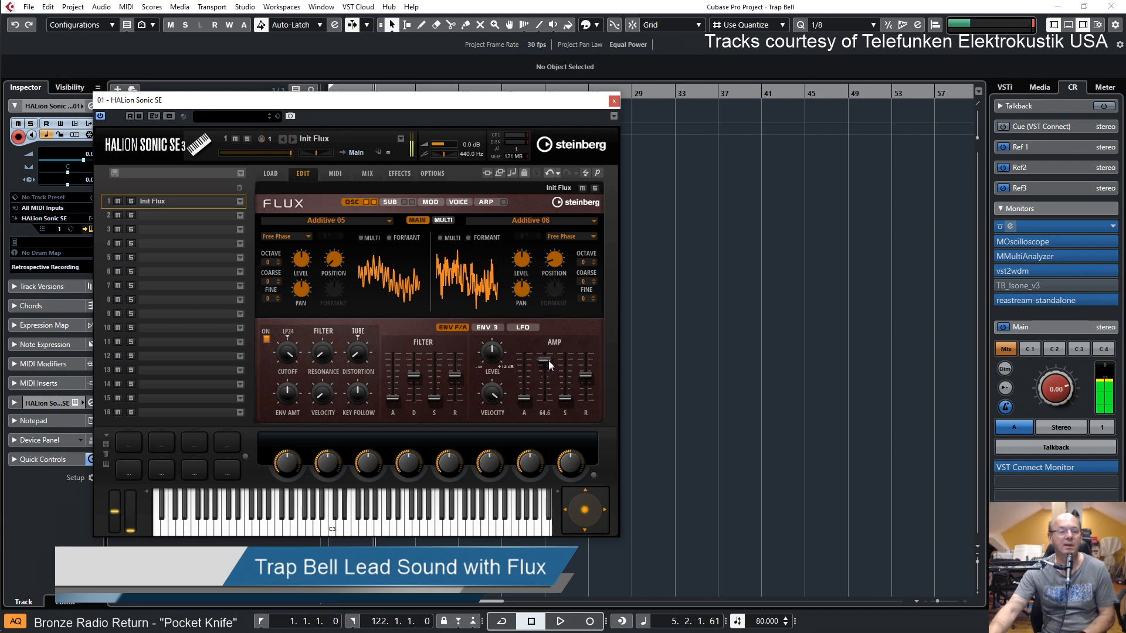
pyautogui.moveTo(549, 372); pyautogui.dragTo(549, 374)
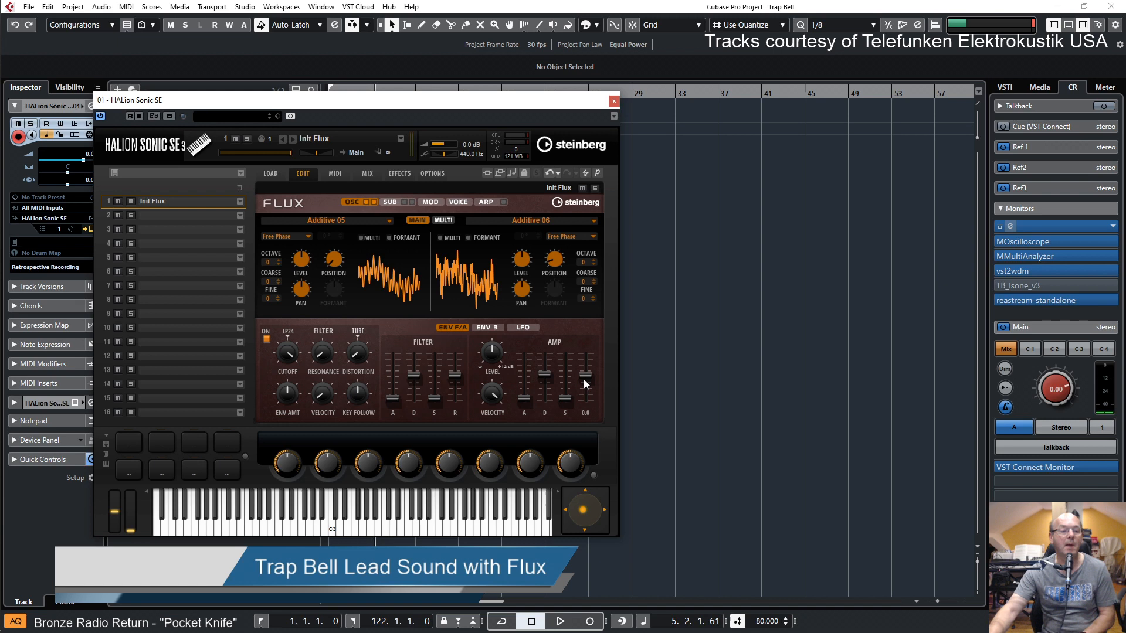
pyautogui.moveTo(587, 375); pyautogui.dragTo(589, 377)
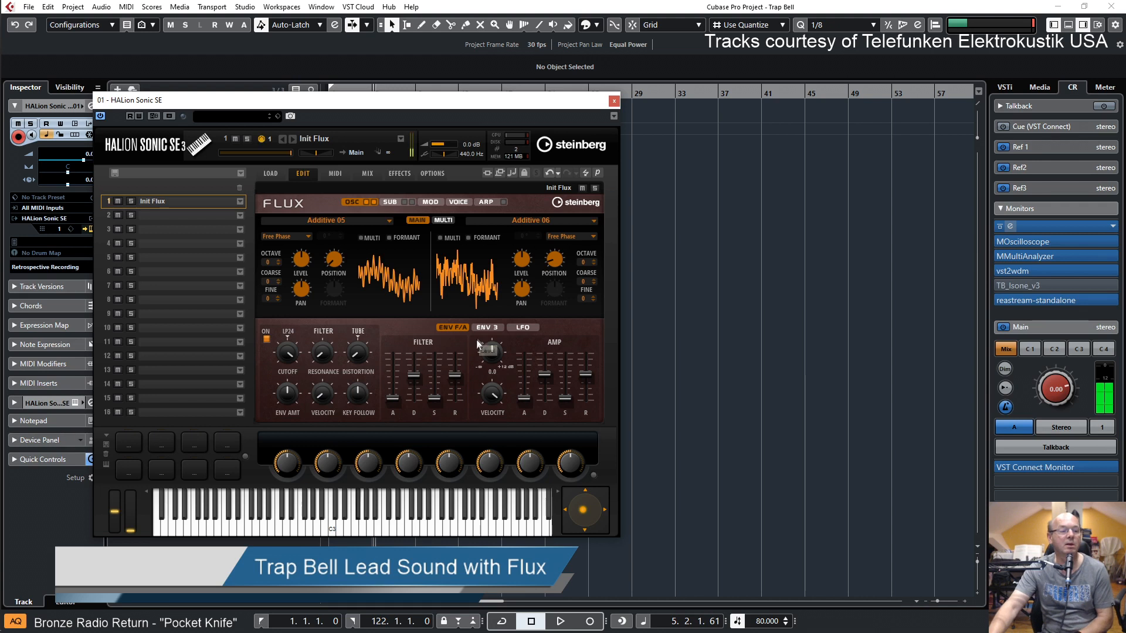
# Change the filter type to LP6 and audition the filter's resonance and cutoff
pyautogui.click(288, 332)
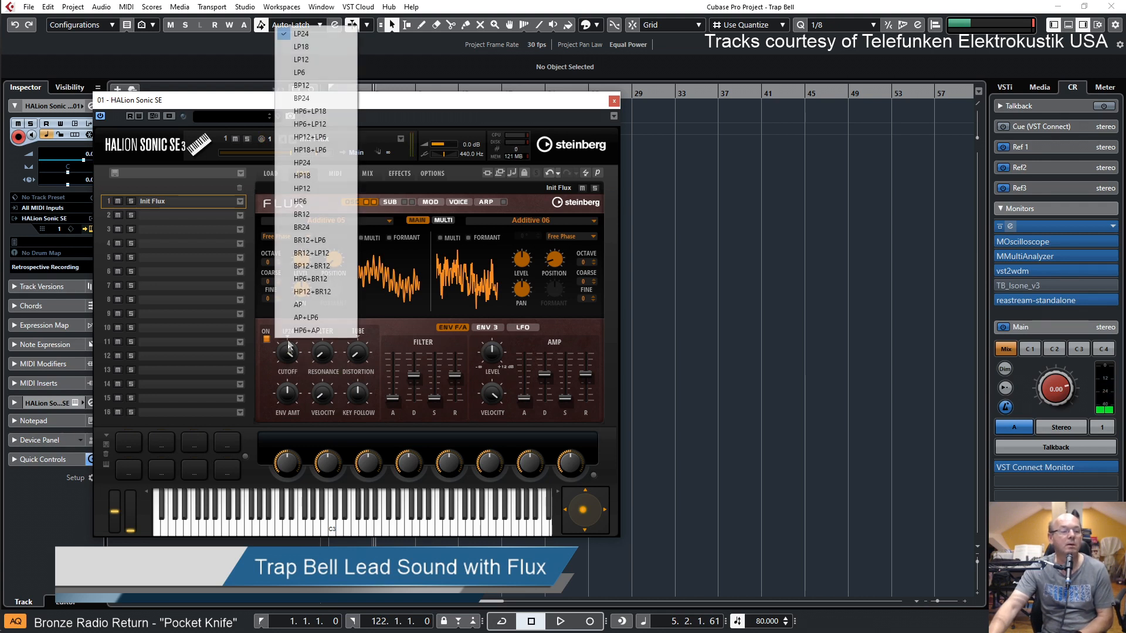
pyautogui.click(299, 72)
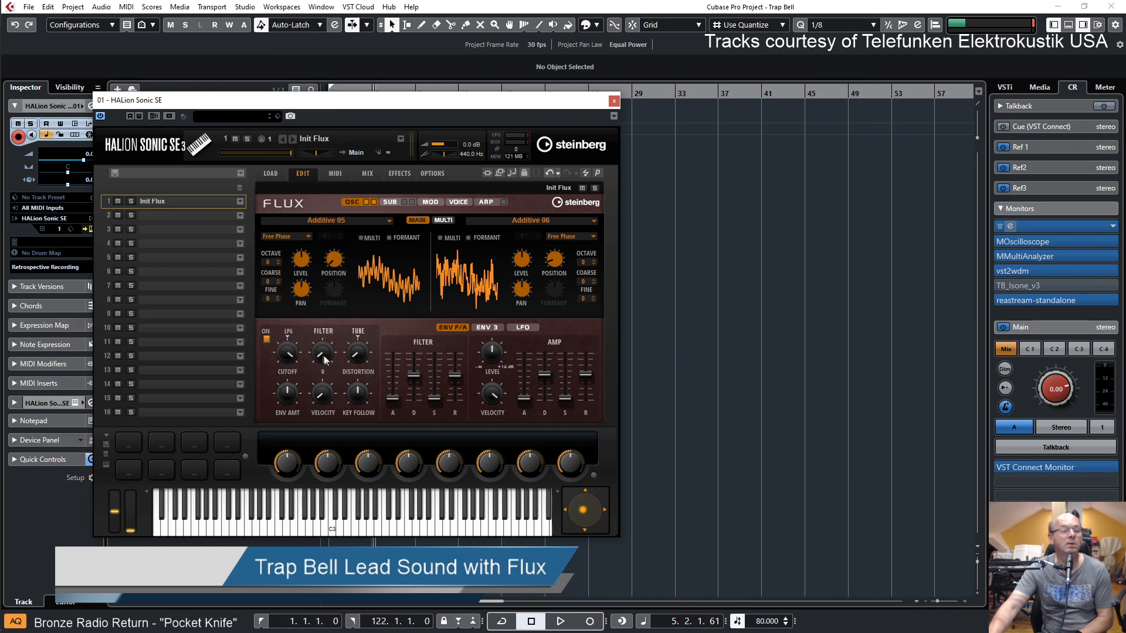
pyautogui.moveTo(324, 354); pyautogui.dragTo(324, 326)
pyautogui.moveTo(292, 373); pyautogui.dragTo(299, 363)
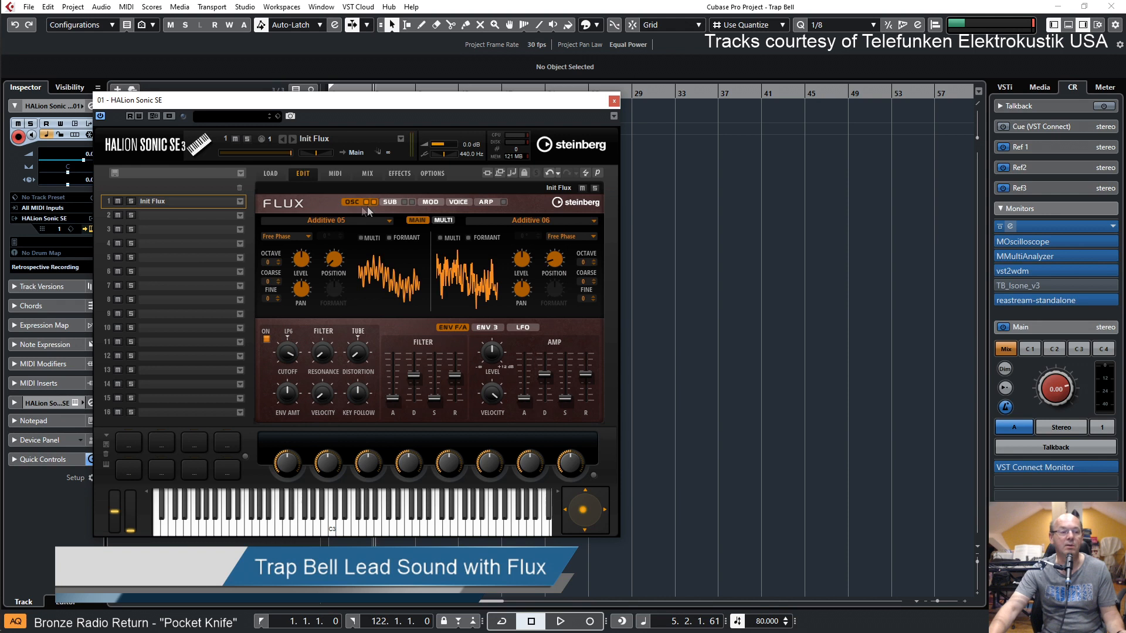
# Switch on the sub oscillator and adjust its level
pyautogui.click(390, 202)
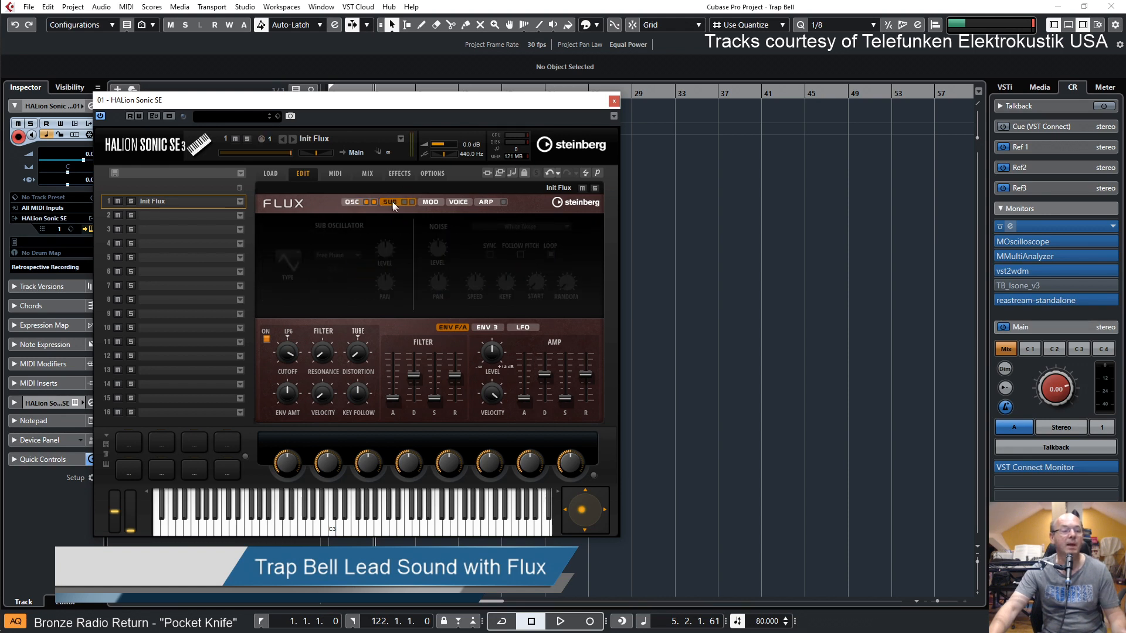
pyautogui.click(406, 201)
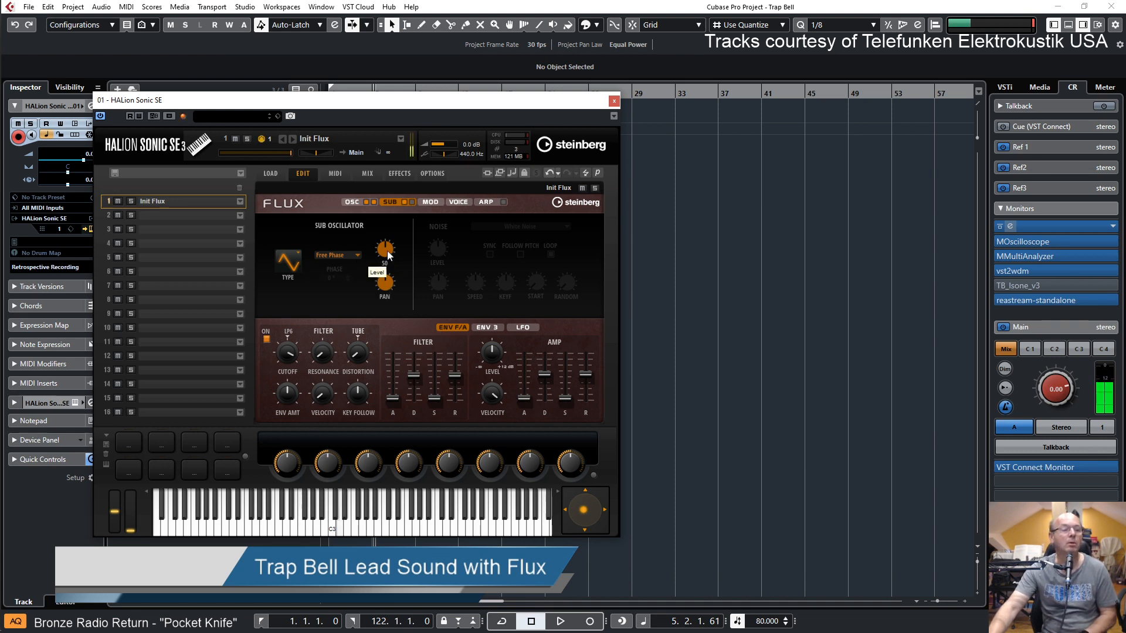
pyautogui.moveTo(392, 281); pyautogui.dragTo(394, 298)
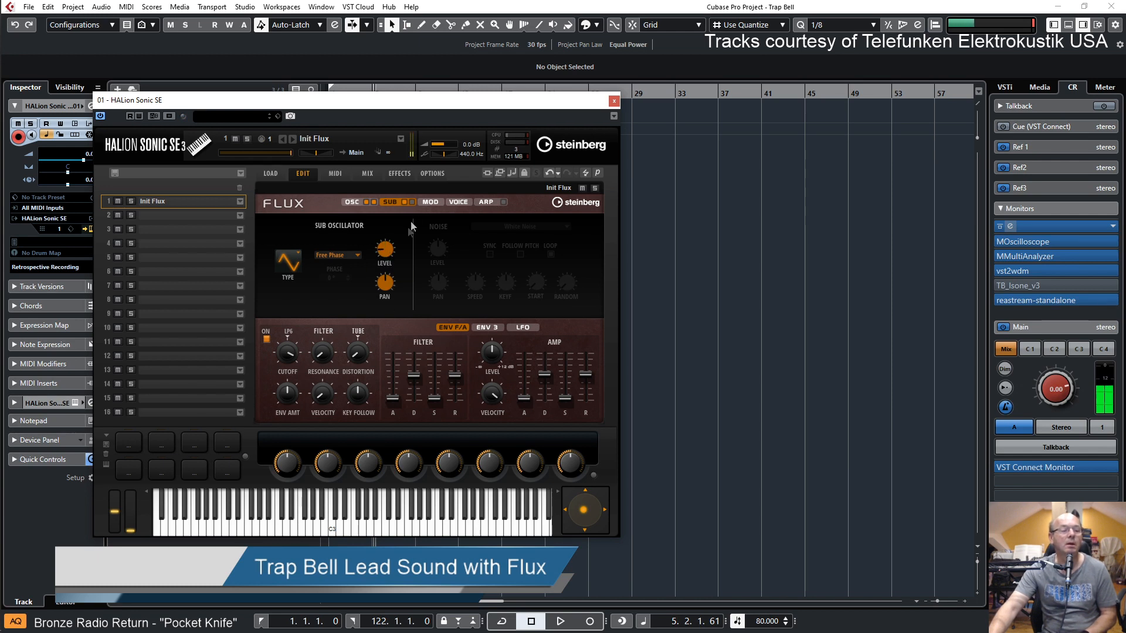
# Switch on the noise generator with White Noise, lower its level, and move the synth window to uncover the track list
pyautogui.click(413, 202)
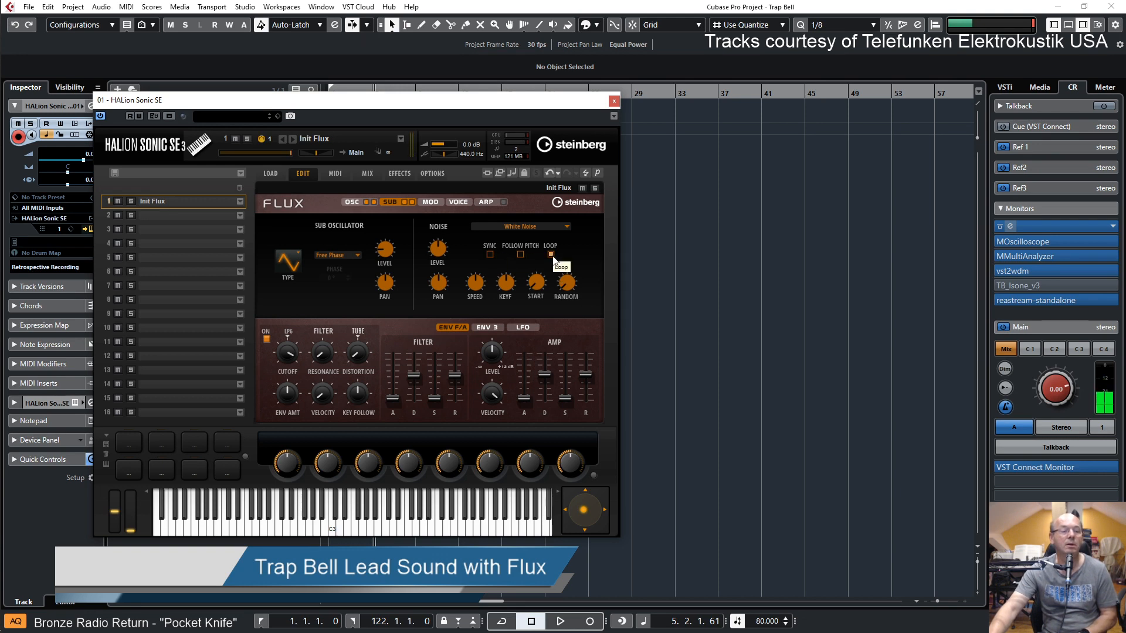
pyautogui.moveTo(441, 253); pyautogui.dragTo(449, 319)
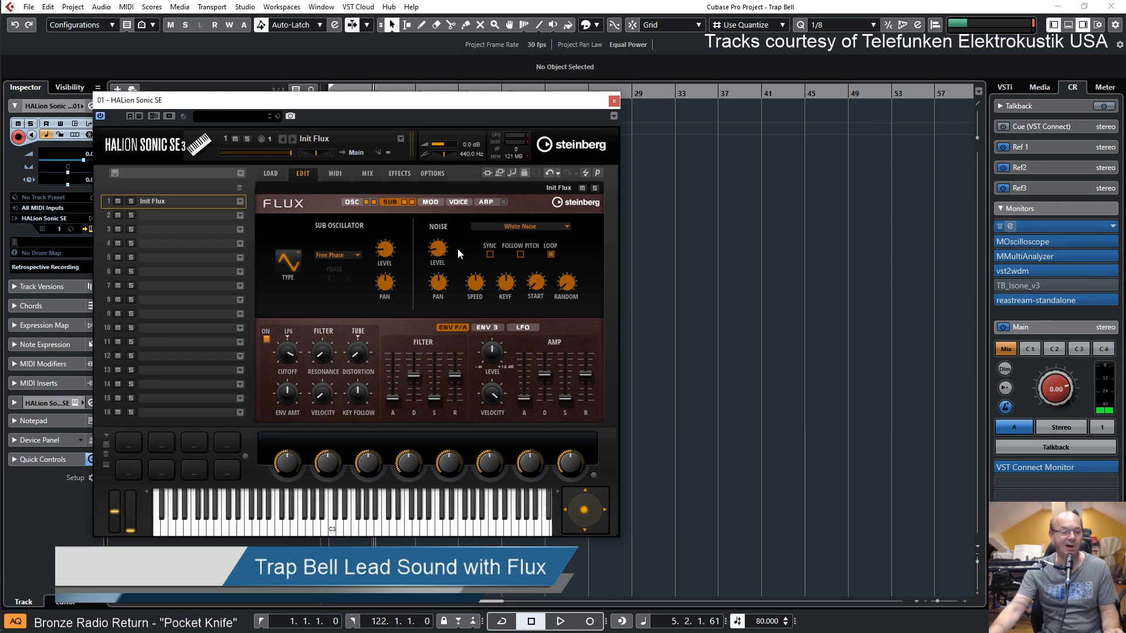
pyautogui.click(601, 6)
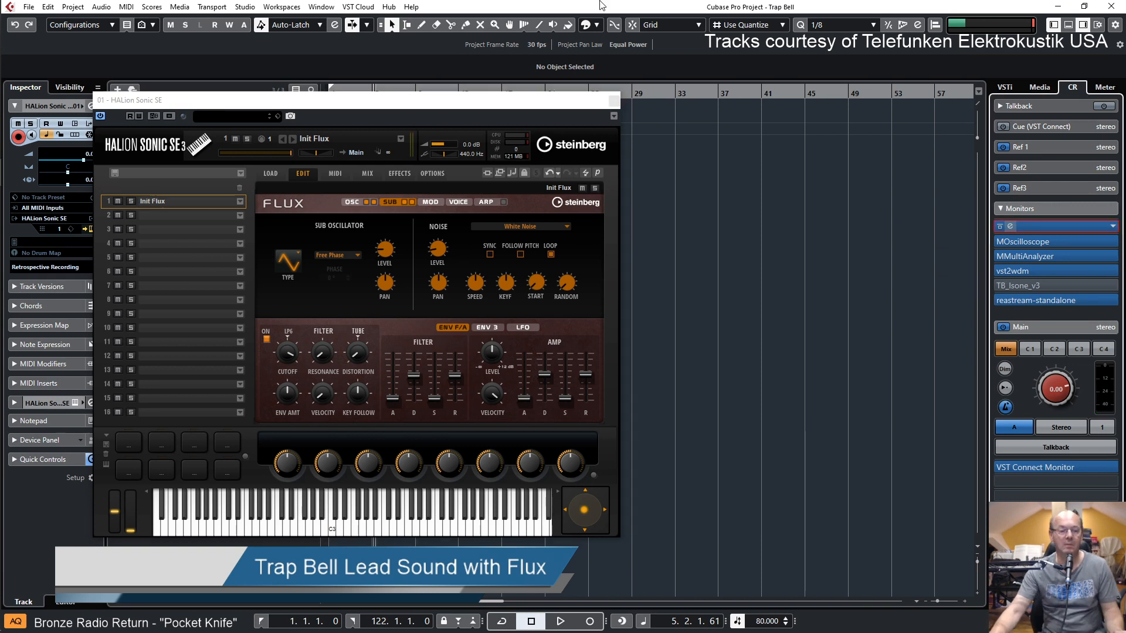
pyautogui.moveTo(540, 103); pyautogui.dragTo(678, 109)
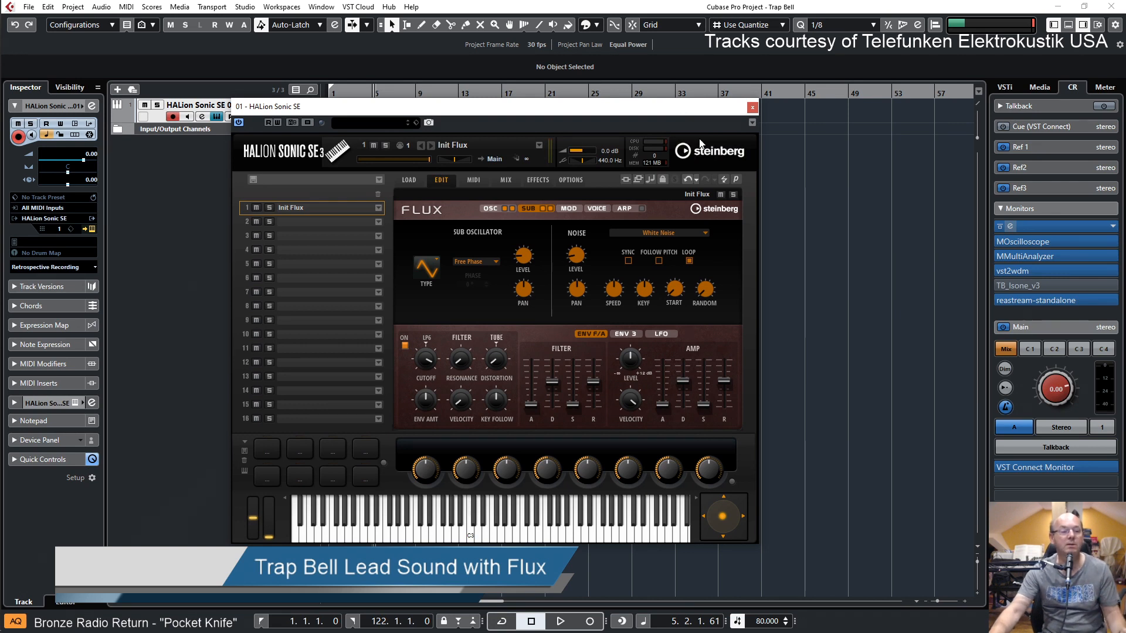
# Show the LFO settings and assign LFO A to WT 1 Position in row 1 of the modulation matrix
pyautogui.click(632, 336)
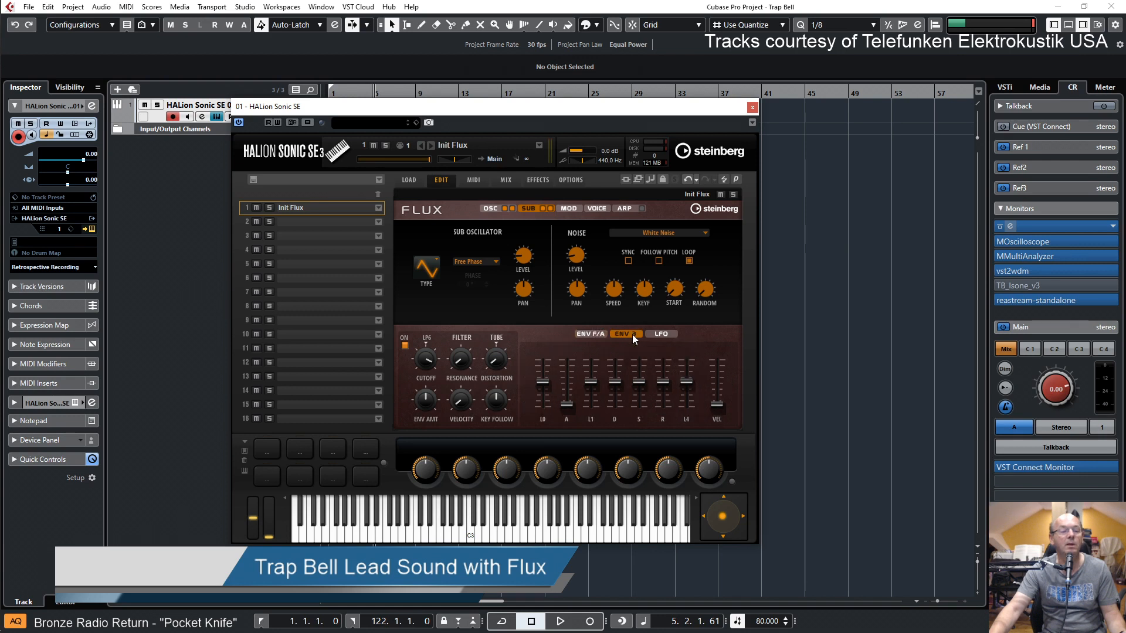
pyautogui.click(662, 335)
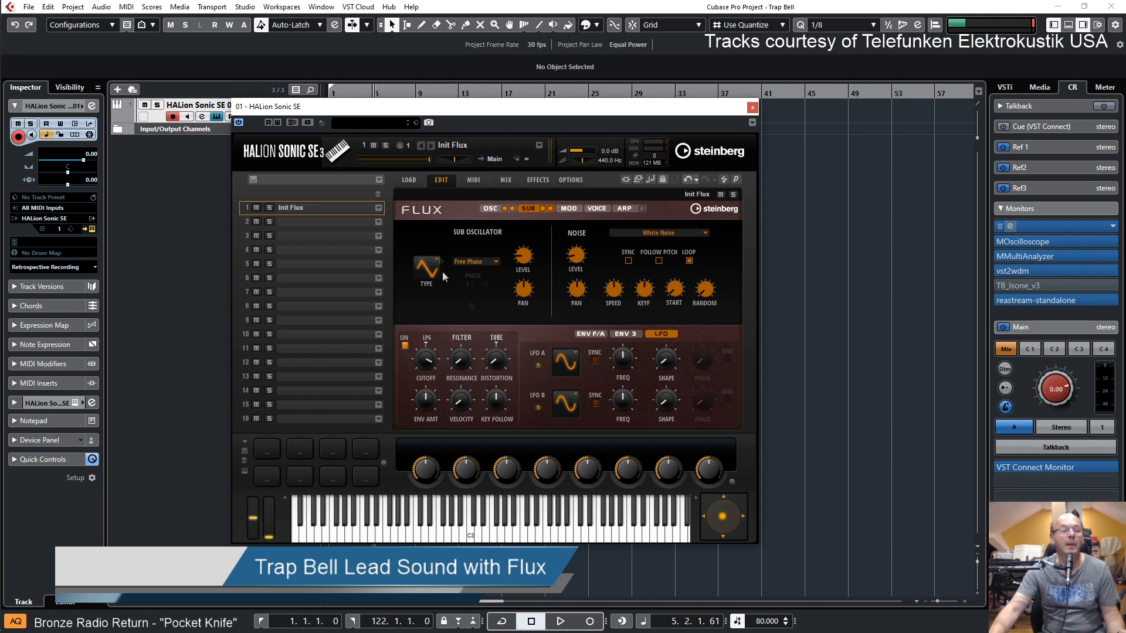
pyautogui.click(568, 209)
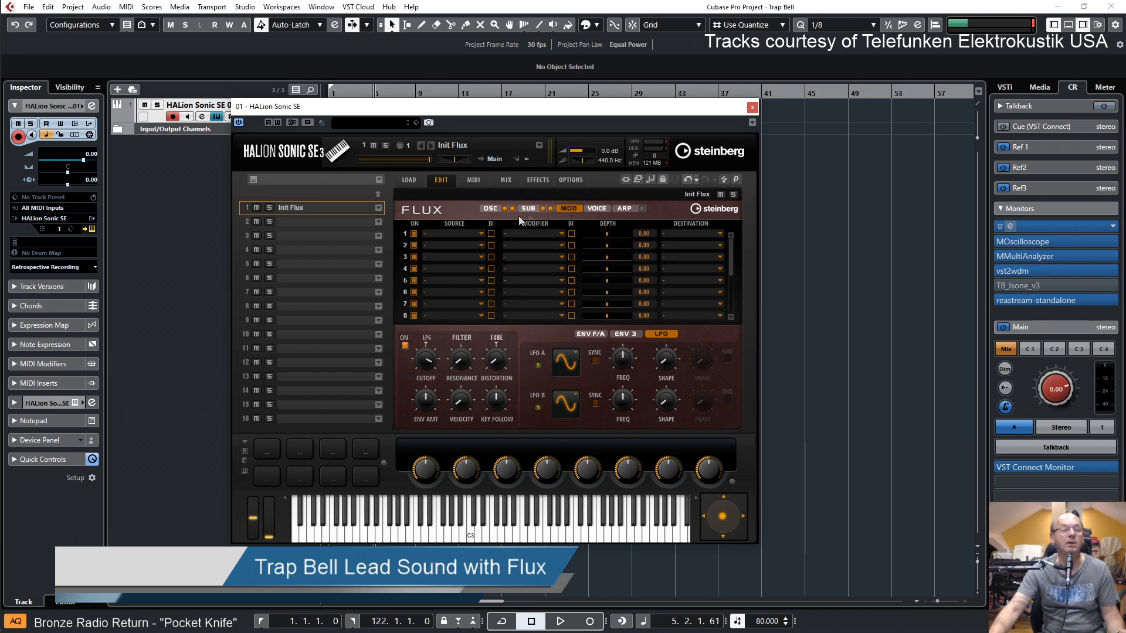
pyautogui.click(481, 234)
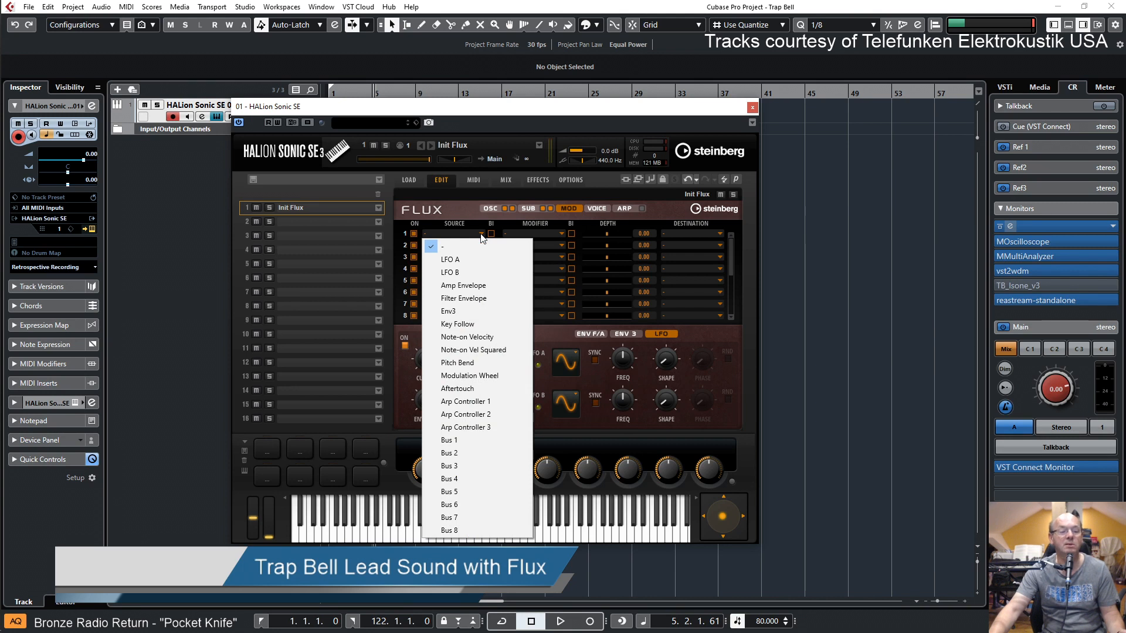
pyautogui.click(455, 262)
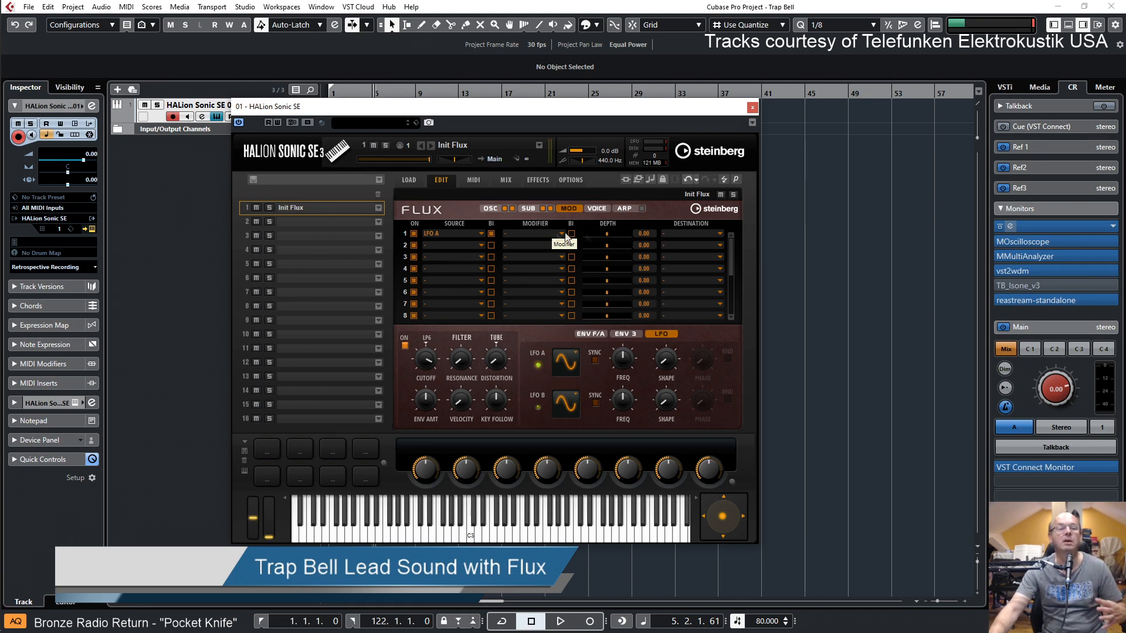
pyautogui.click(711, 234)
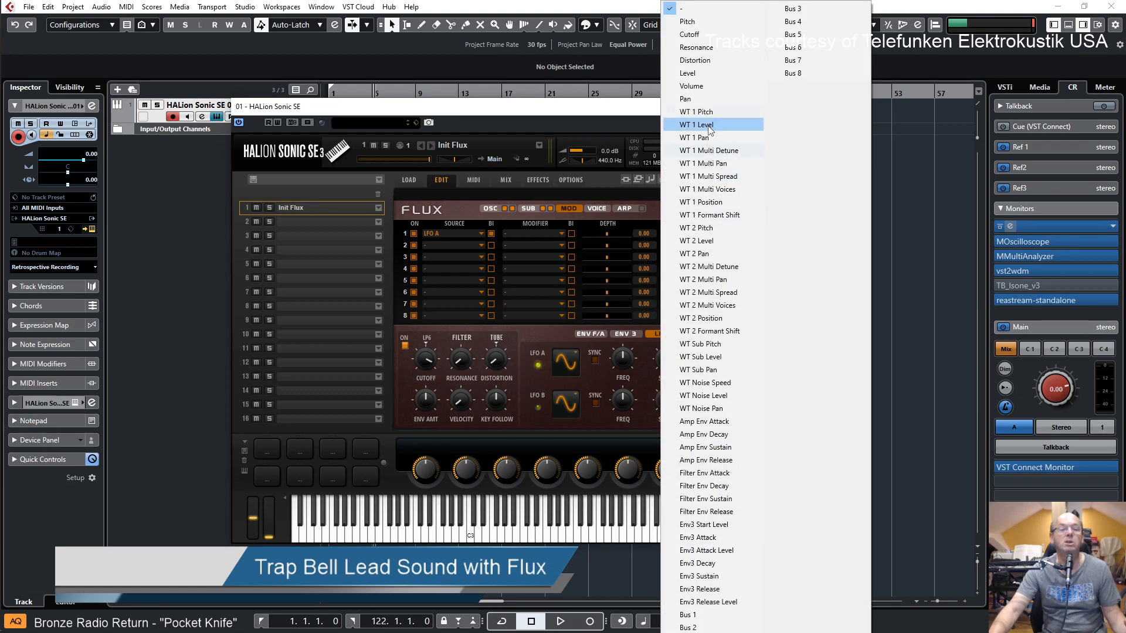
pyautogui.click(725, 202)
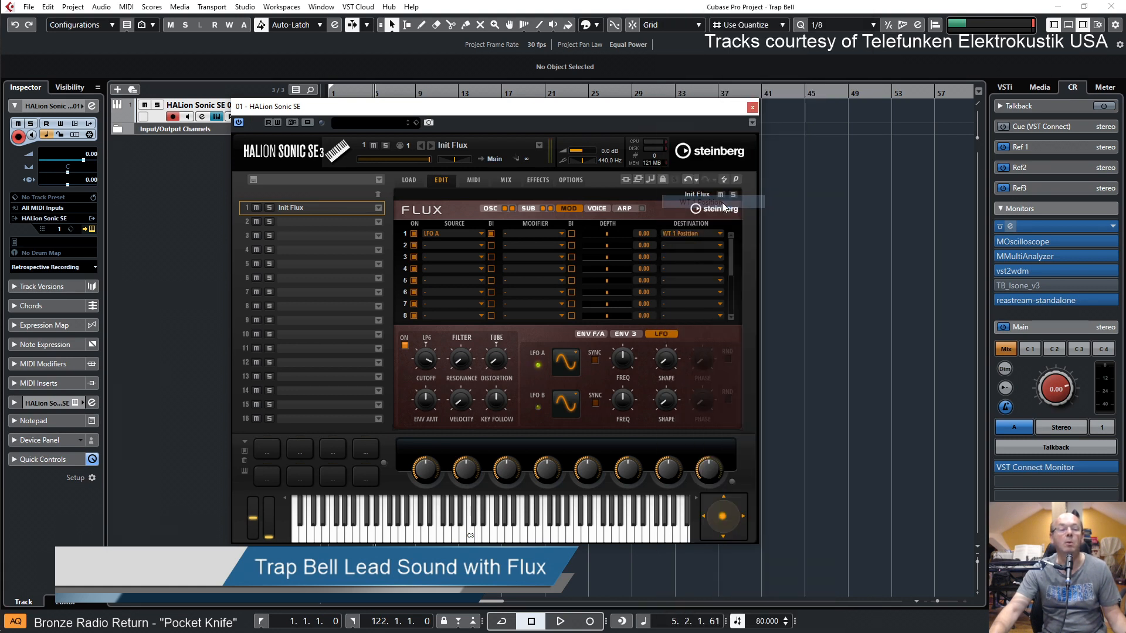
# Assign LFO B to WT 2 Position in row 2 of the modulation matrix
pyautogui.click(470, 244)
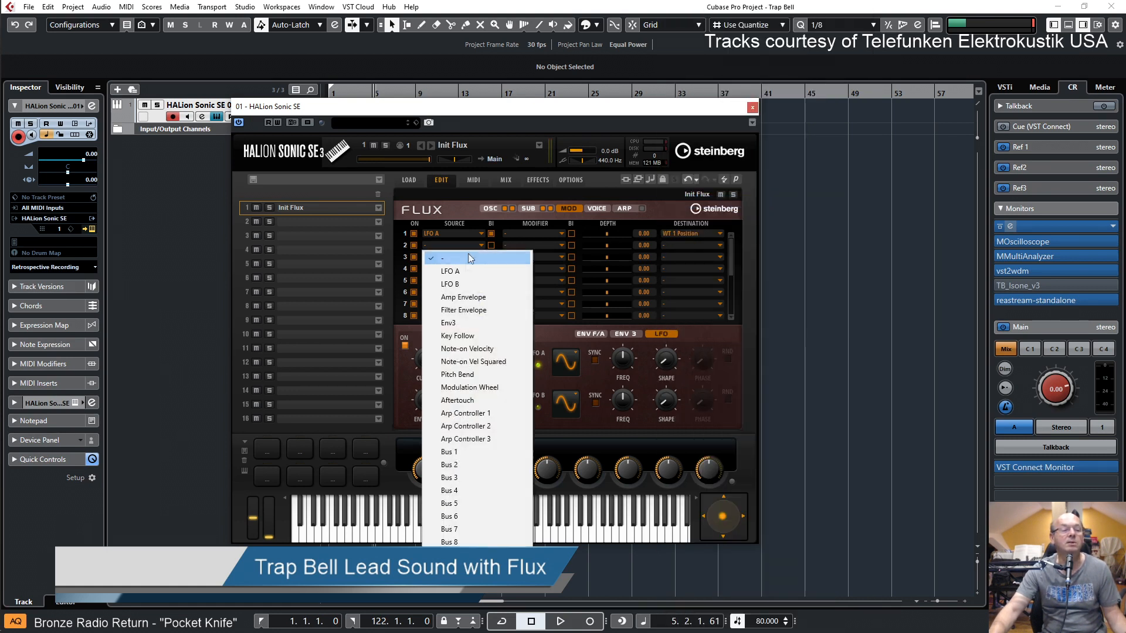
pyautogui.click(459, 285)
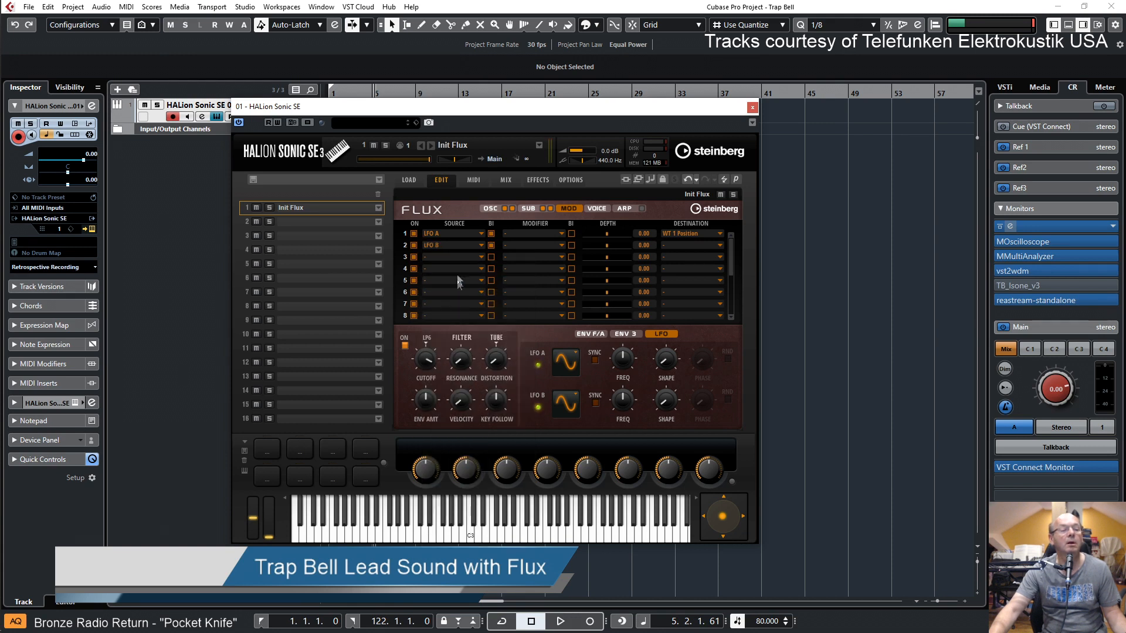
pyautogui.click(467, 245)
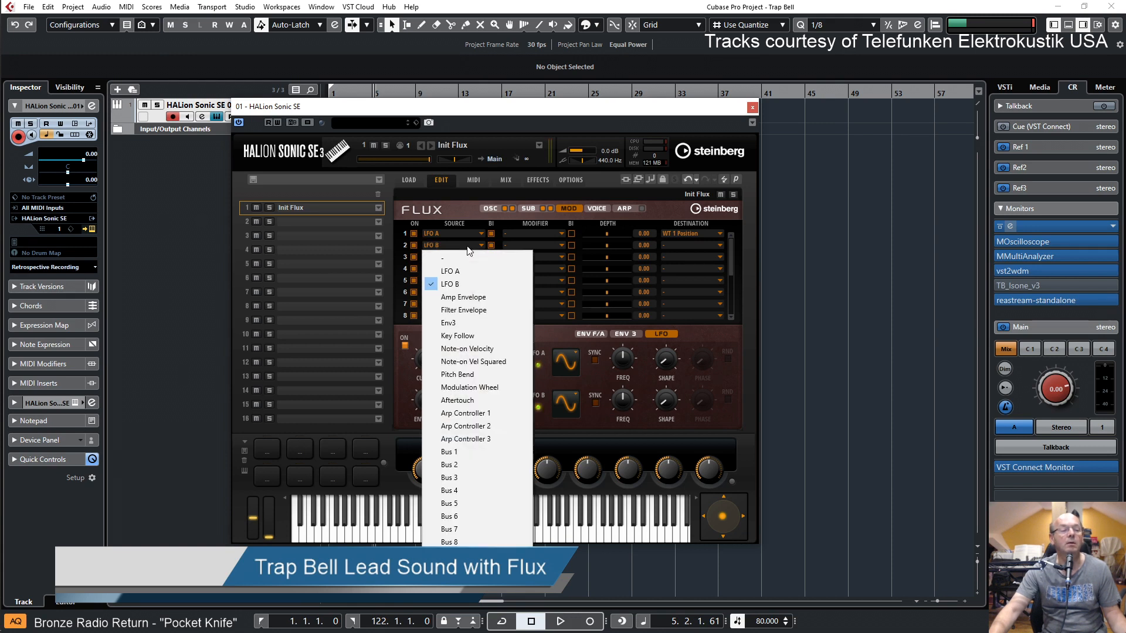
pyautogui.click(466, 285)
pyautogui.click(699, 246)
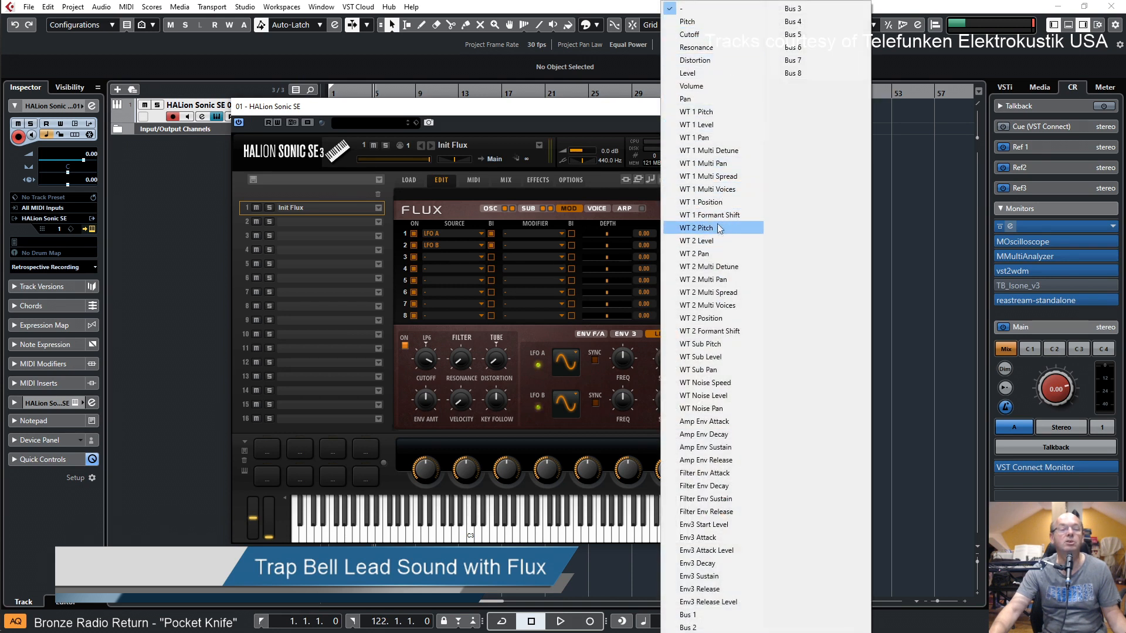
pyautogui.click(716, 320)
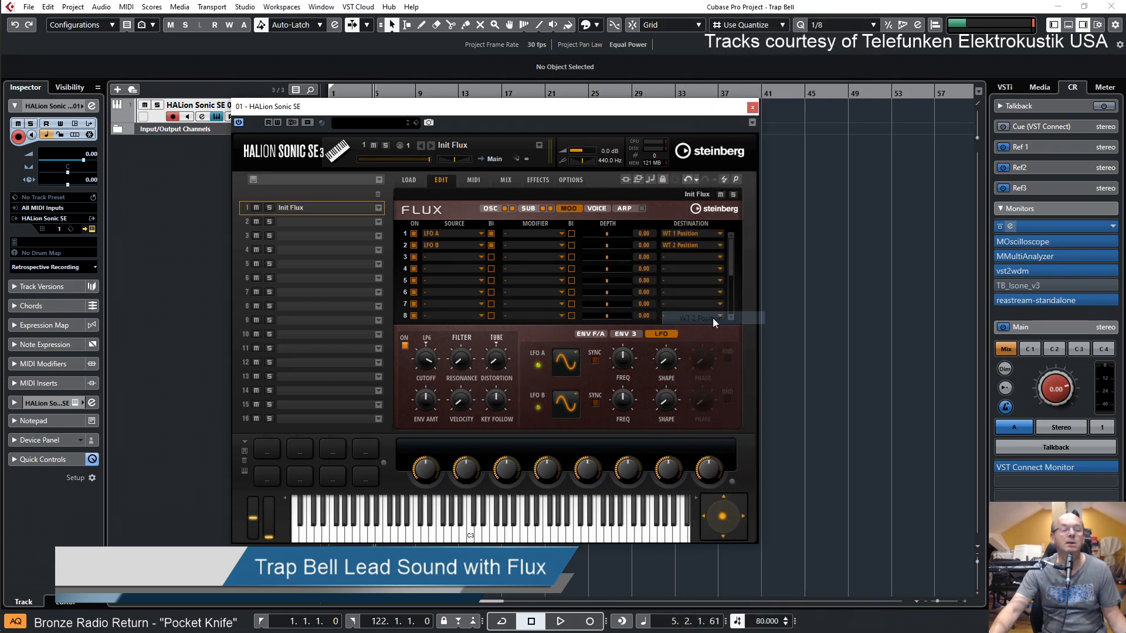
# Audition both wavetable position modulations at depth 100, and settle both depths on 54.76
pyautogui.moveTo(611, 236); pyautogui.dragTo(639, 245)
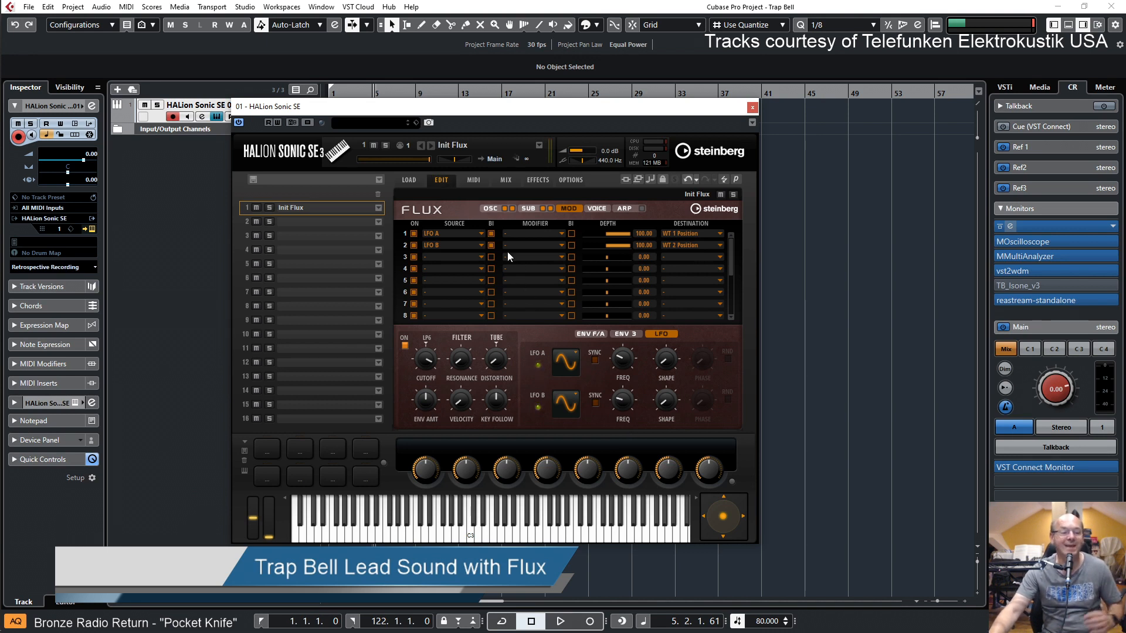
pyautogui.click(490, 208)
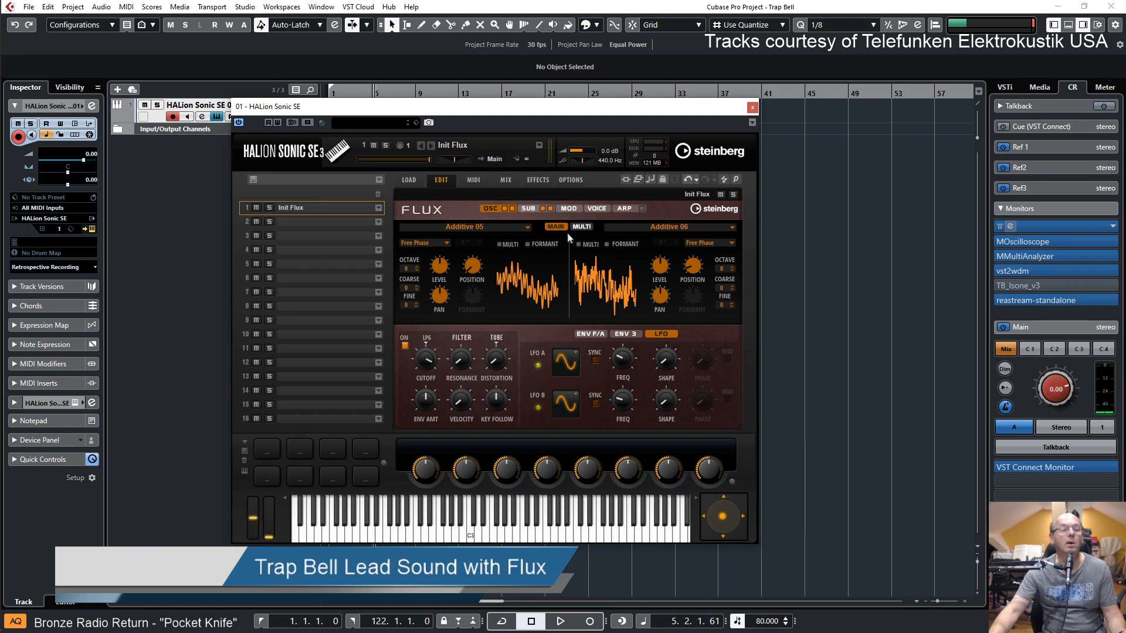
pyautogui.click(566, 209)
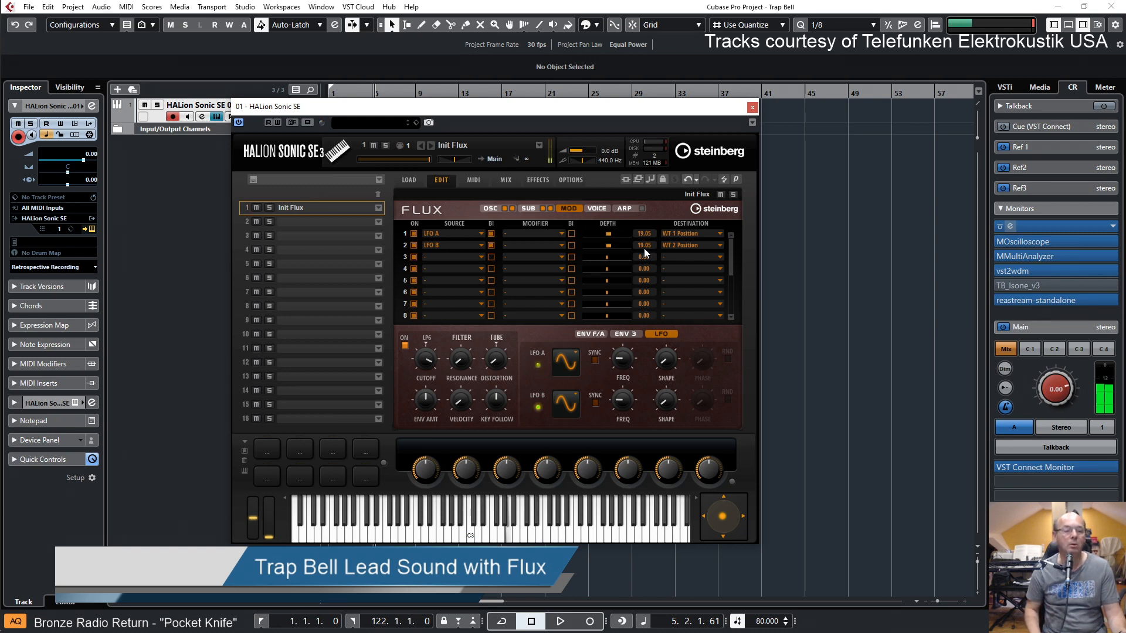
pyautogui.click(615, 246)
pyautogui.click(619, 245)
pyautogui.click(618, 234)
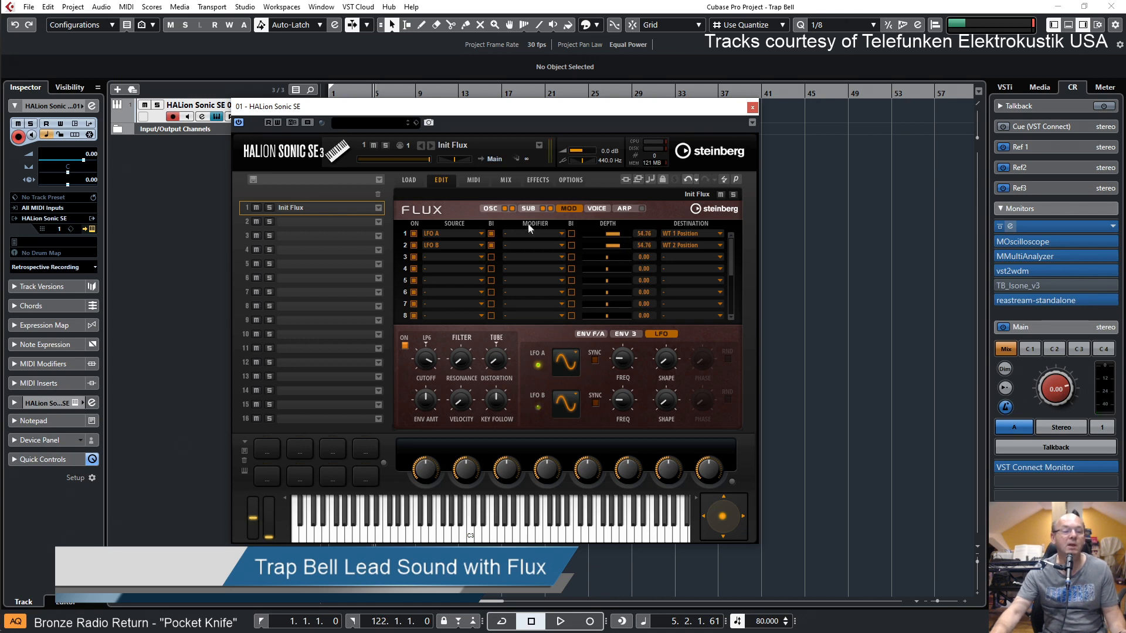
# Pan oscillator 2 to R39 and oscillator 1 towards the opposite side of the stereo field
pyautogui.click(489, 206)
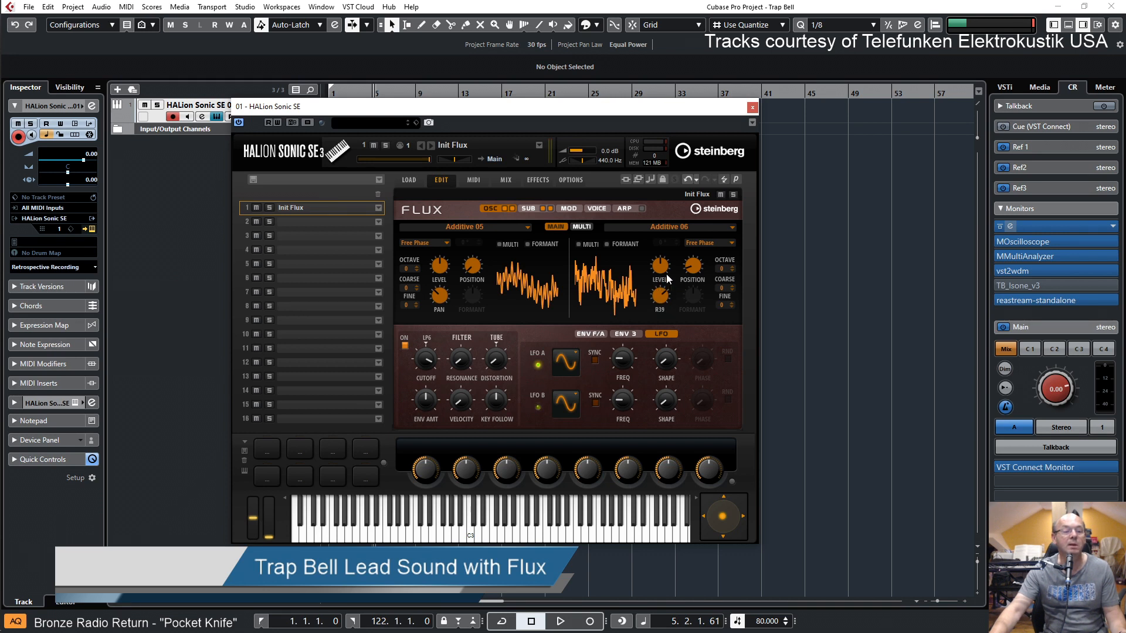
pyautogui.moveTo(444, 300); pyautogui.dragTo(444, 303)
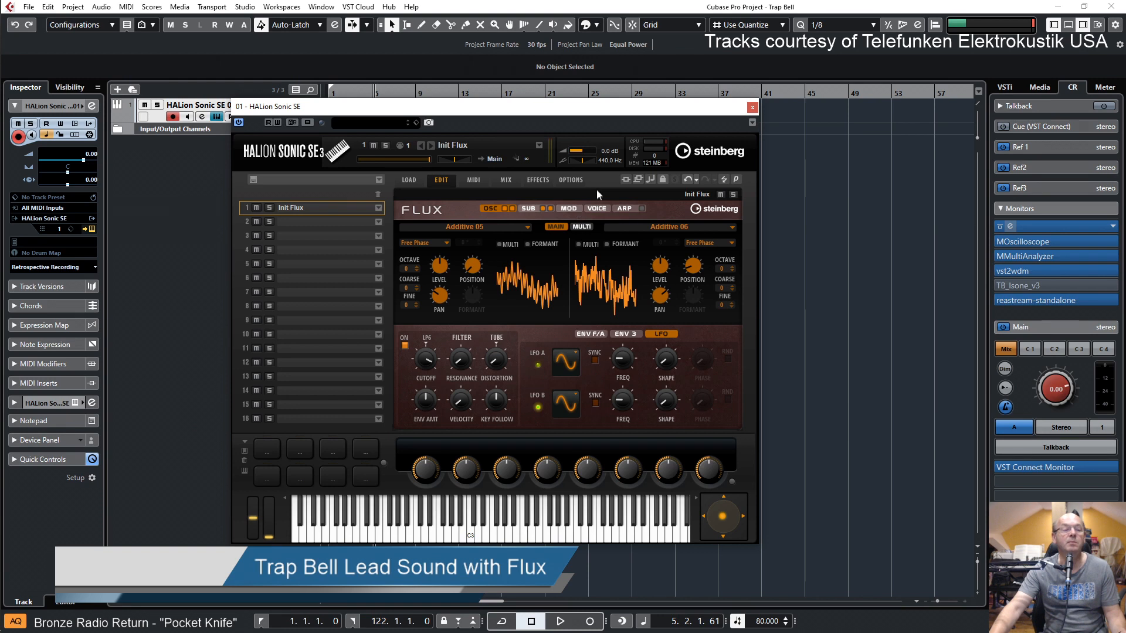
# Insert a Multi Delay effect in the FX1 slot of the Main bus
pyautogui.click(536, 179)
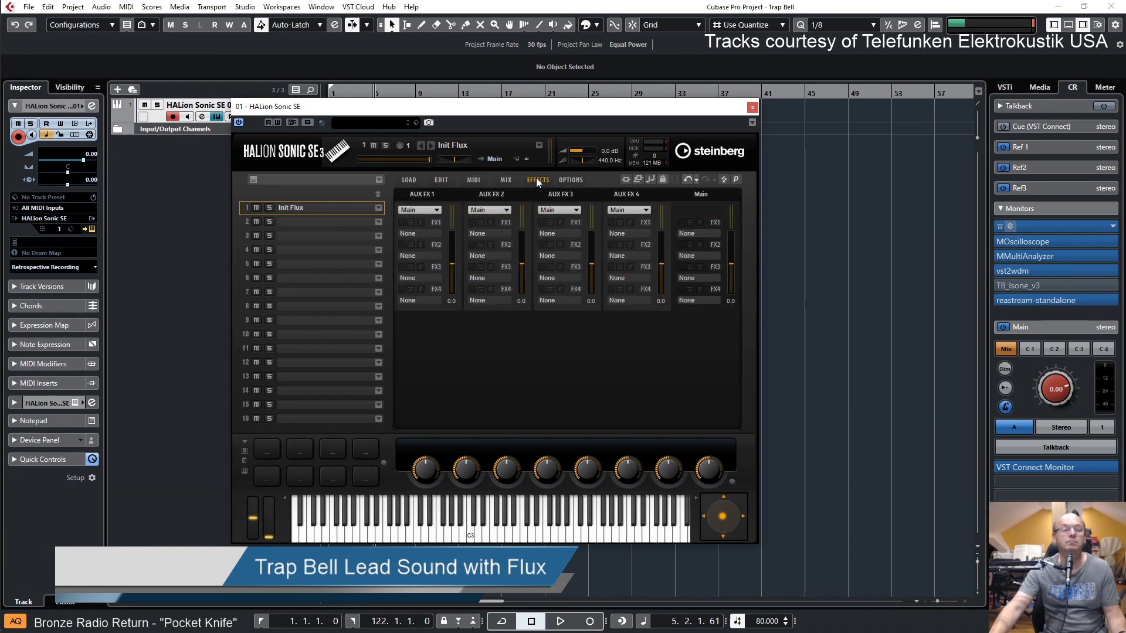
pyautogui.click(712, 234)
pyautogui.click(740, 294)
pyautogui.click(731, 294)
pyautogui.doubleClick(764, 305)
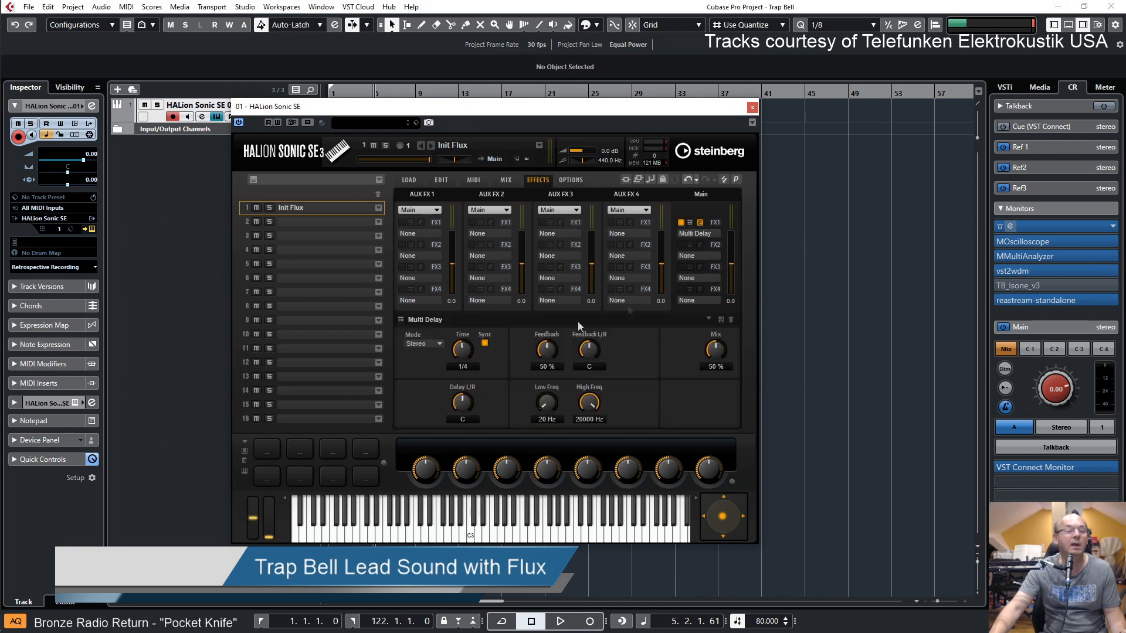
# Set the Multi Delay to Ping-Pong mode with its mix at 41 %
pyautogui.click(431, 344)
pyautogui.click(445, 382)
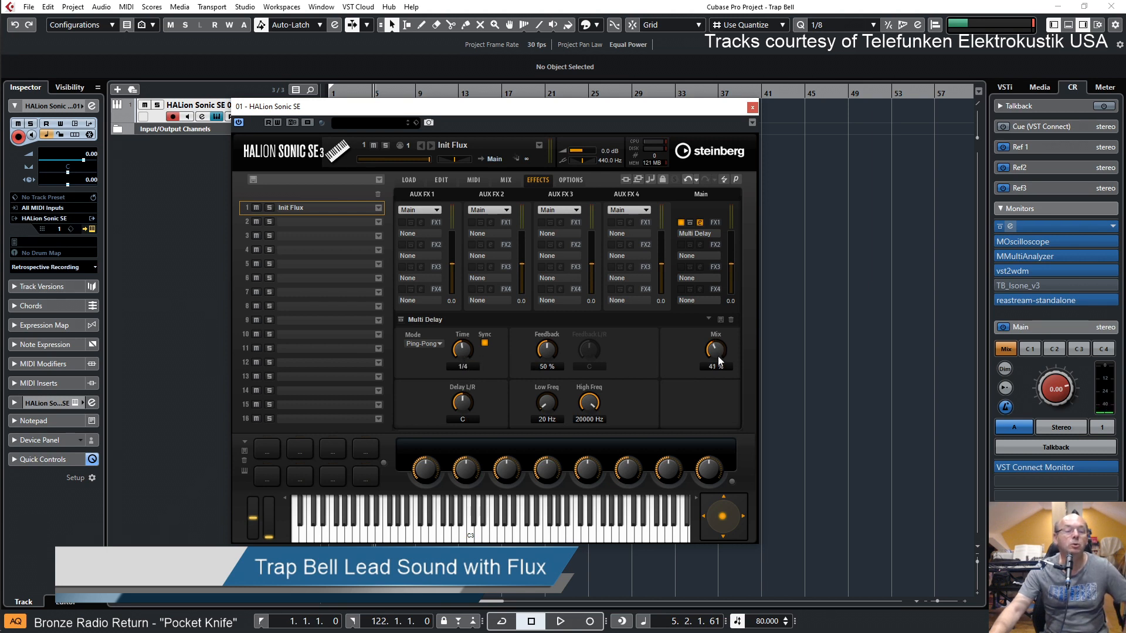
# Set the Multi Delay time to 1/8D and reduce its mix to 11 %
pyautogui.scroll(-1, 468, 364)
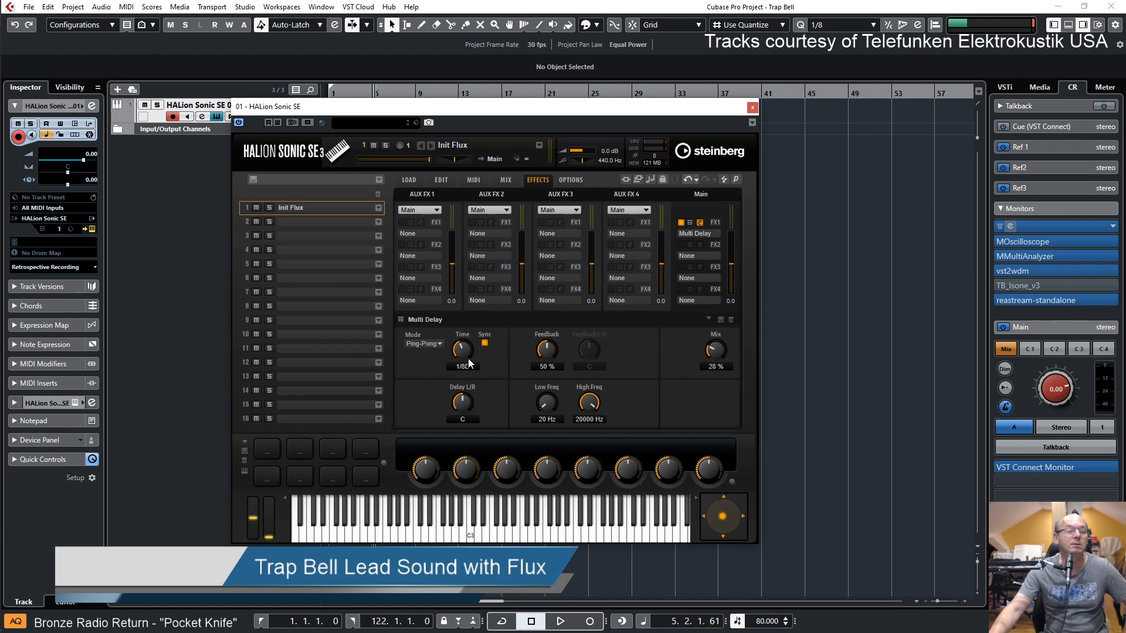
pyautogui.scroll(-1, 470, 369)
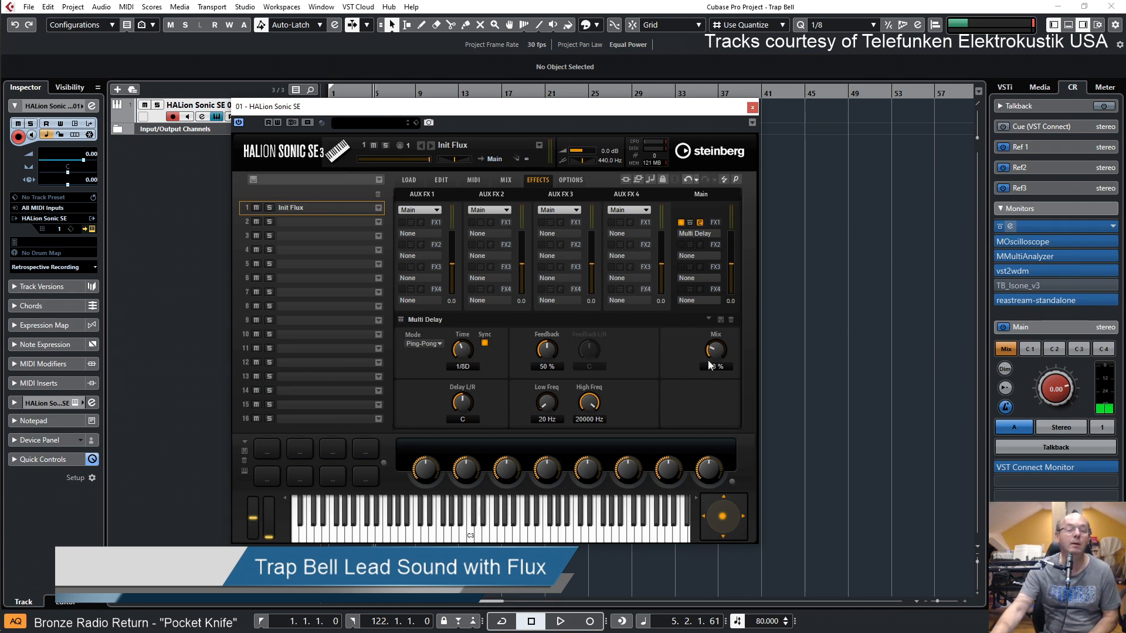
pyautogui.moveTo(710, 353); pyautogui.dragTo(714, 371)
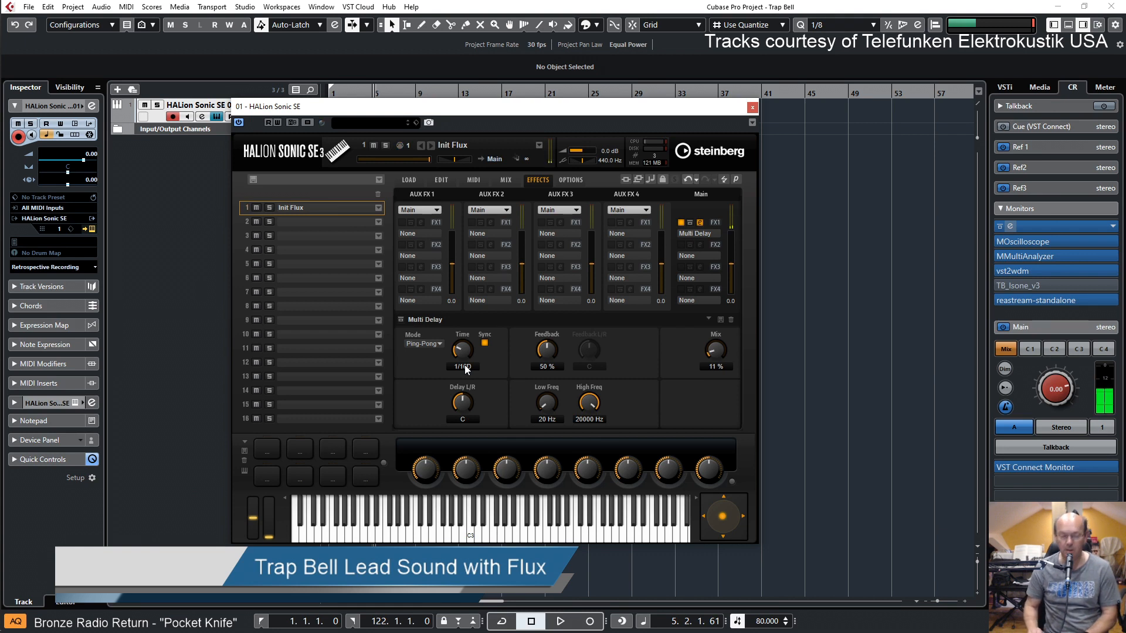
pyautogui.moveTo(471, 357); pyautogui.dragTo(468, 344)
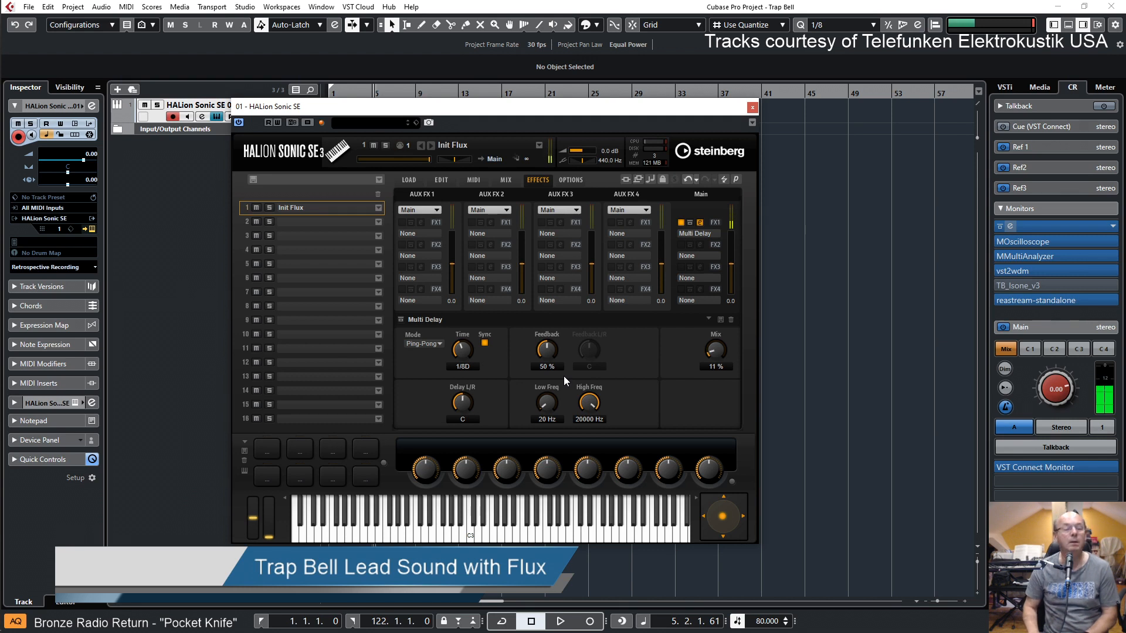
# Insert a Reverb effect in the FX2 slot of the Main bus
pyautogui.click(703, 256)
pyautogui.click(723, 308)
pyautogui.click(756, 325)
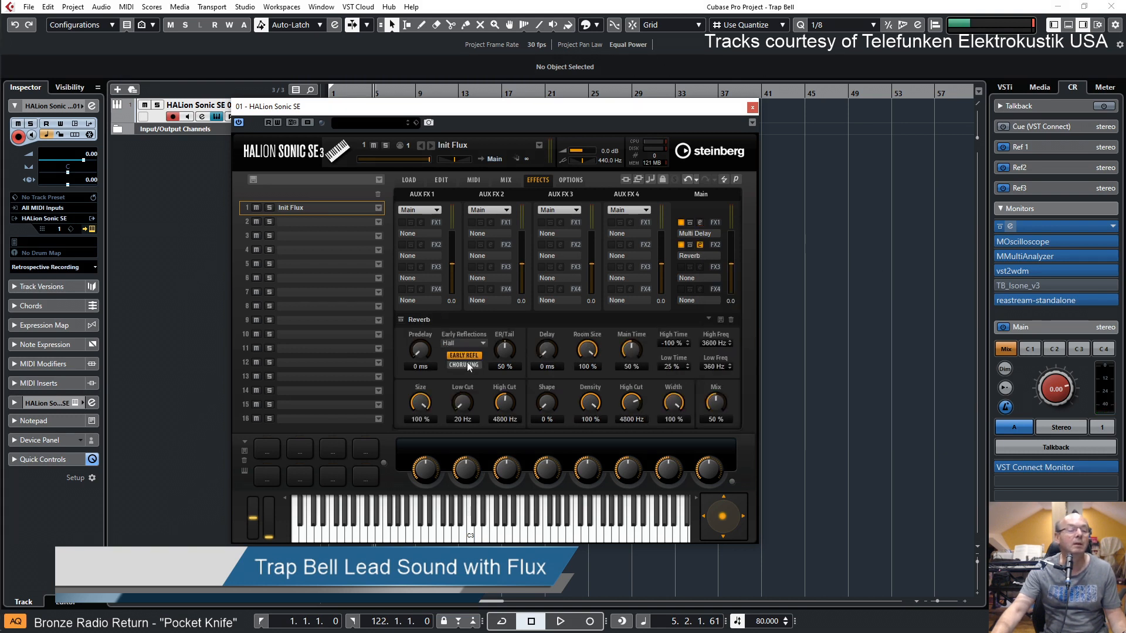
# Try the Chamber early reflections in the Reverb, and settle on Studio
pyautogui.click(479, 345)
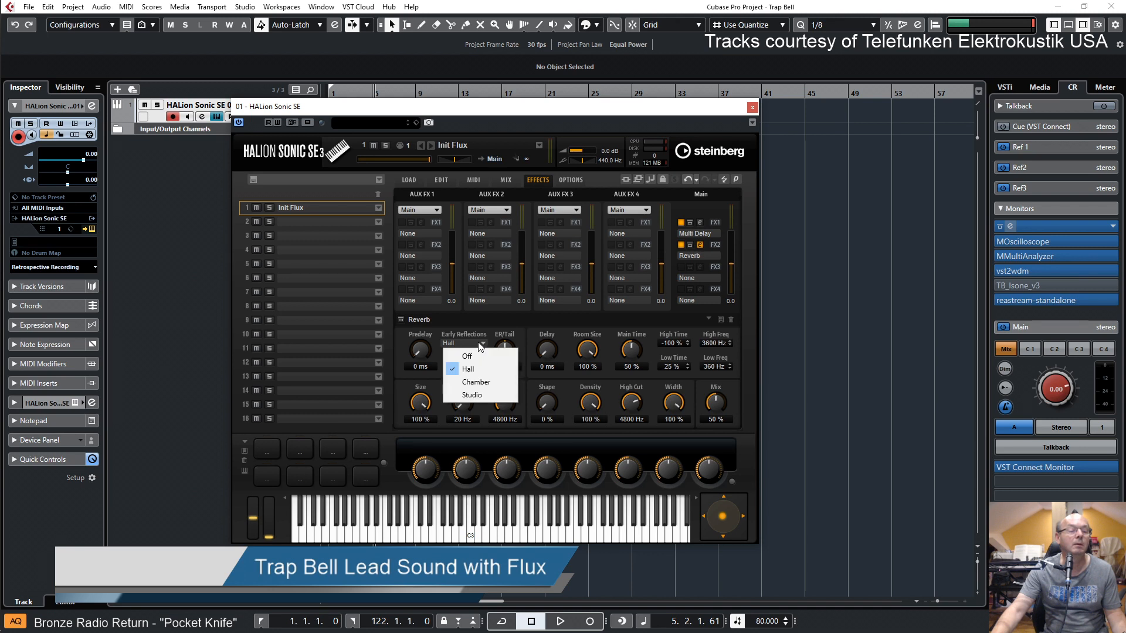
pyautogui.click(478, 382)
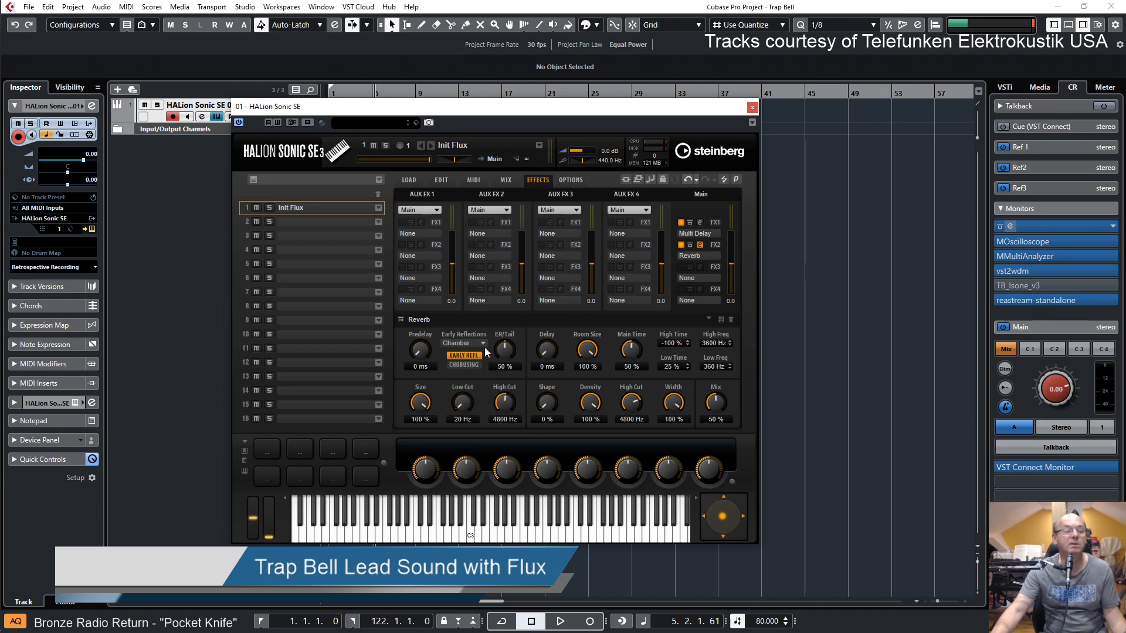
pyautogui.click(483, 345)
pyautogui.click(474, 396)
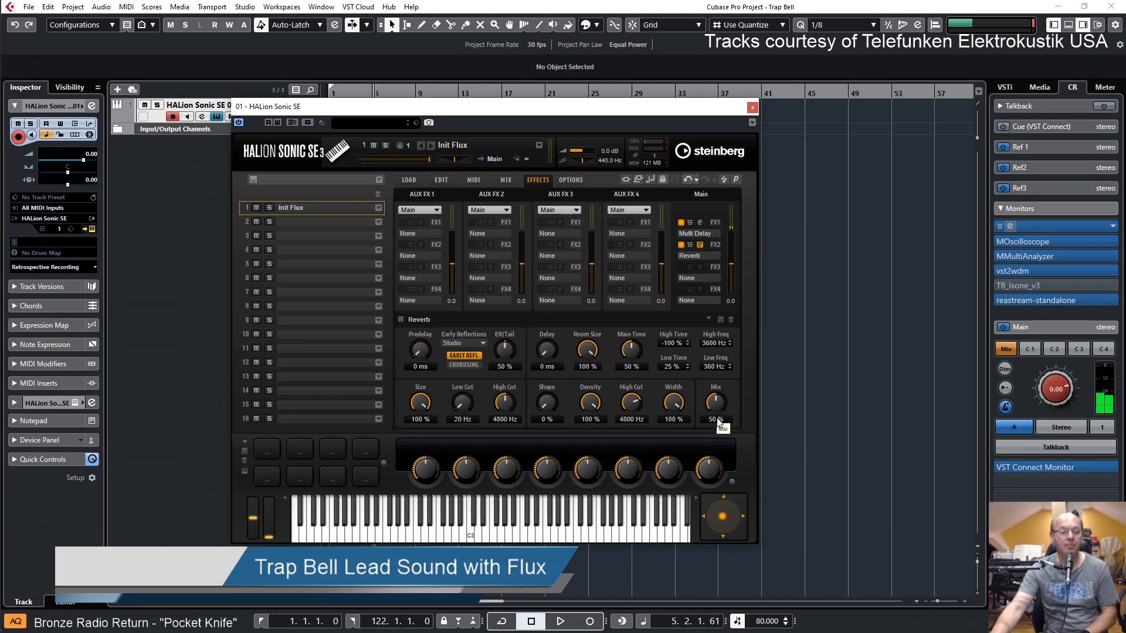
# Set the Reverb's main time to 30 %, room size to 56 % and mix to 12 %
pyautogui.moveTo(720, 405); pyautogui.dragTo(723, 443)
pyautogui.moveTo(631, 350); pyautogui.dragTo(632, 368)
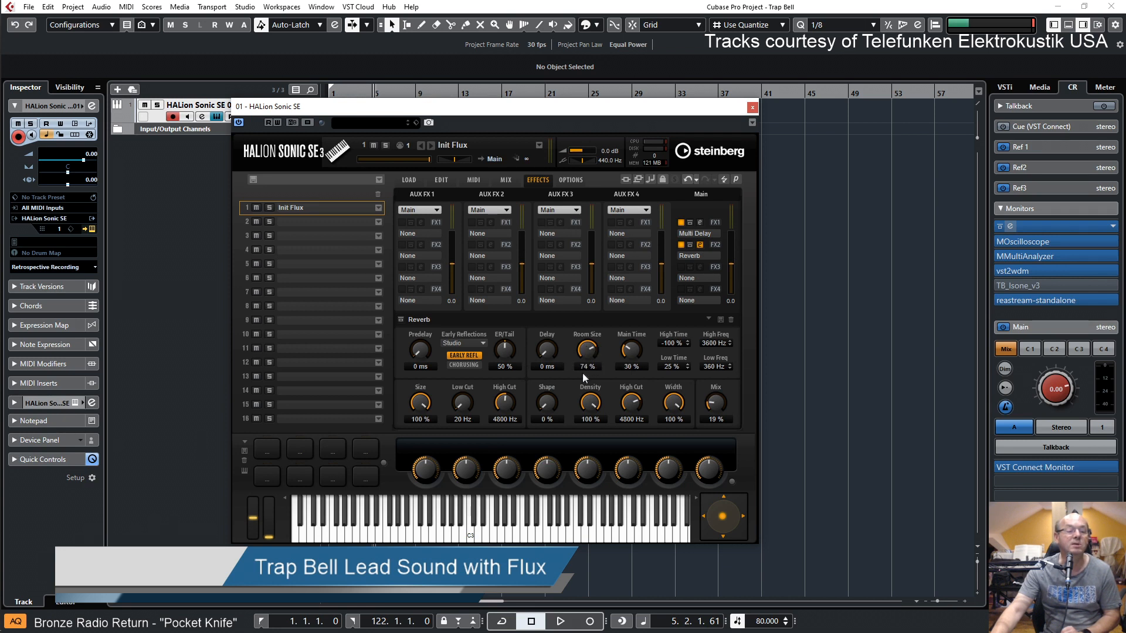
pyautogui.moveTo(582, 387); pyautogui.dragTo(582, 391)
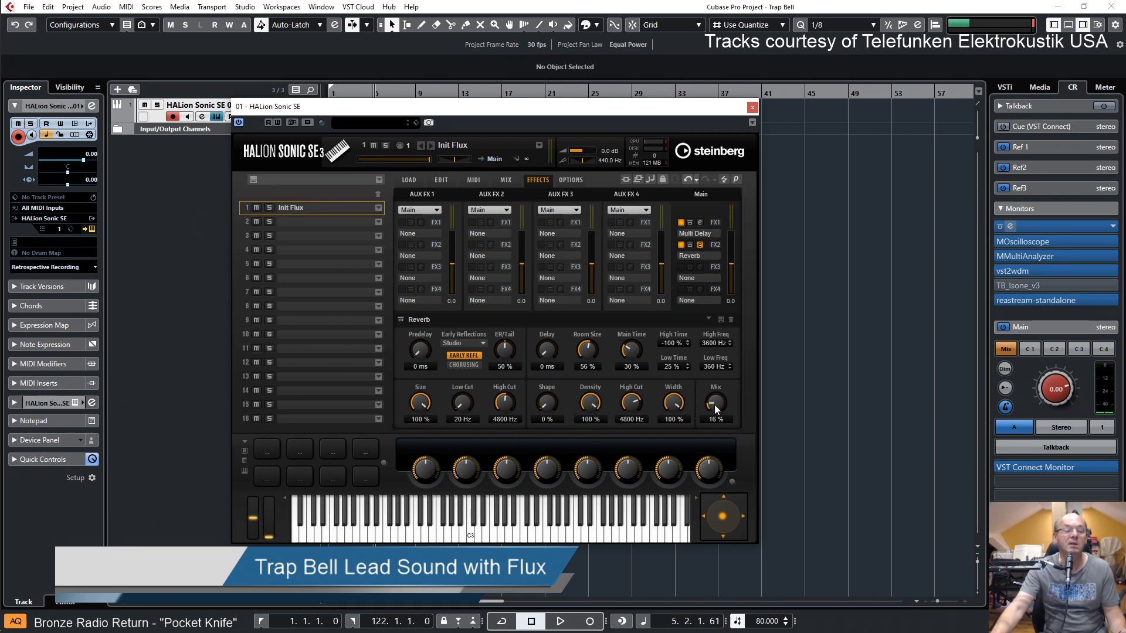
pyautogui.moveTo(715, 406); pyautogui.dragTo(714, 409)
# Reopen the Multi Delay settings, reduce the mix to 9 % and change the mode to Cross
pyautogui.click(697, 235)
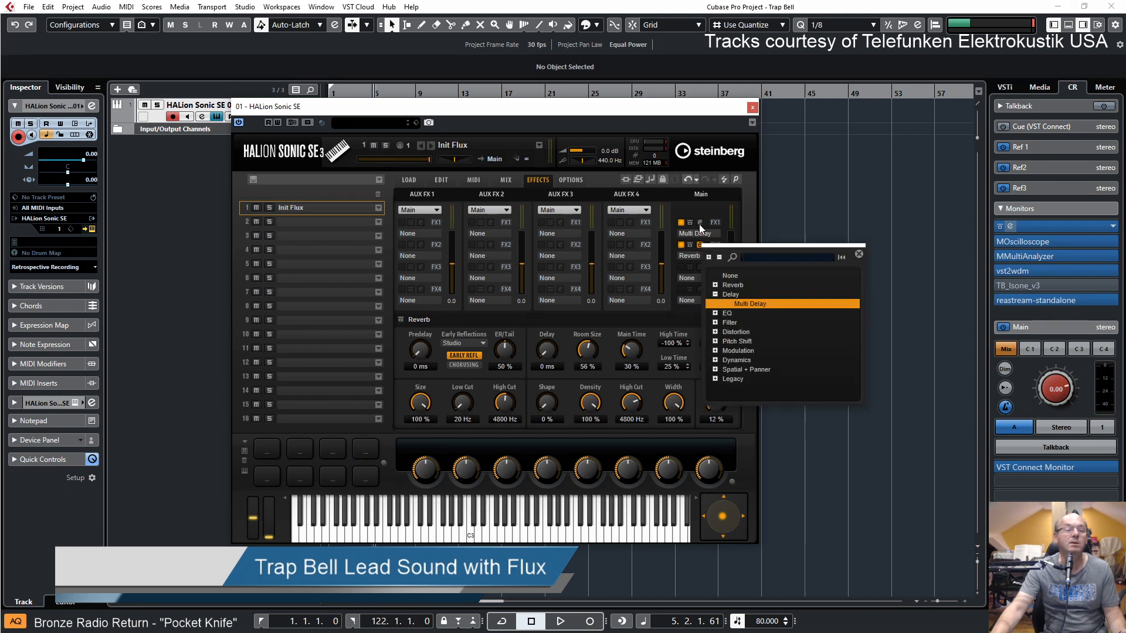
pyautogui.click(700, 224)
pyautogui.click(700, 224)
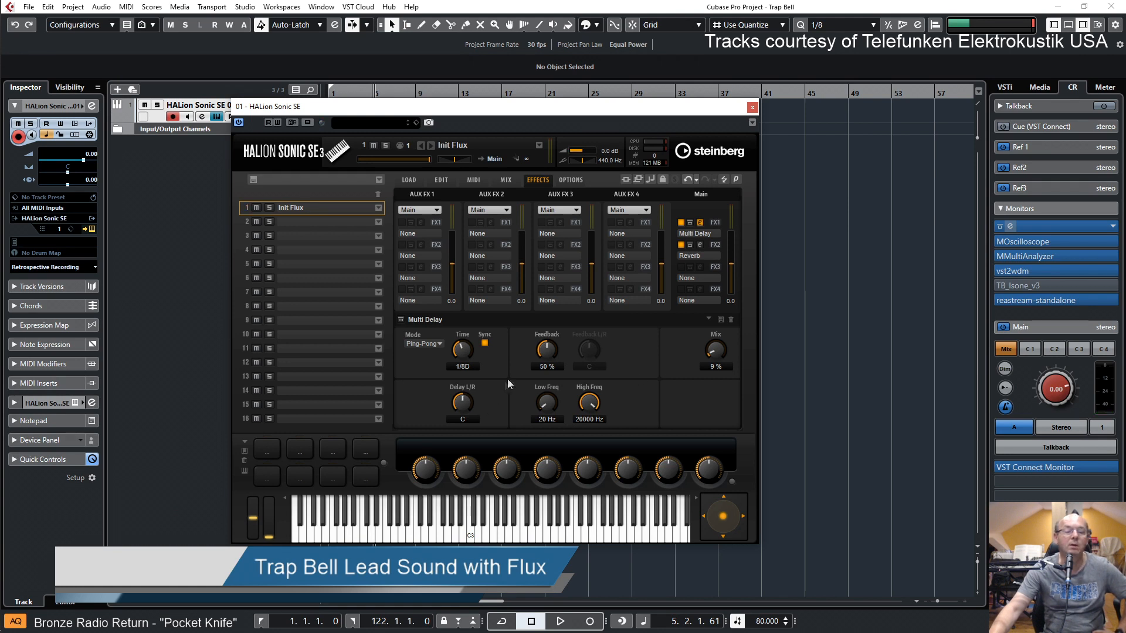
pyautogui.click(423, 343)
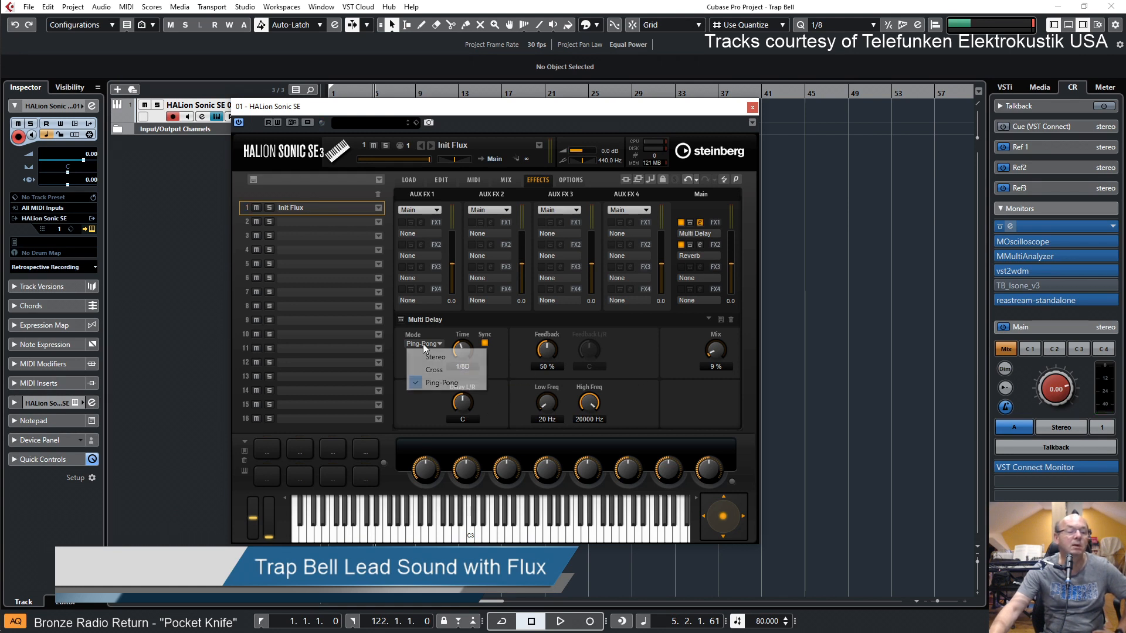
pyautogui.click(435, 369)
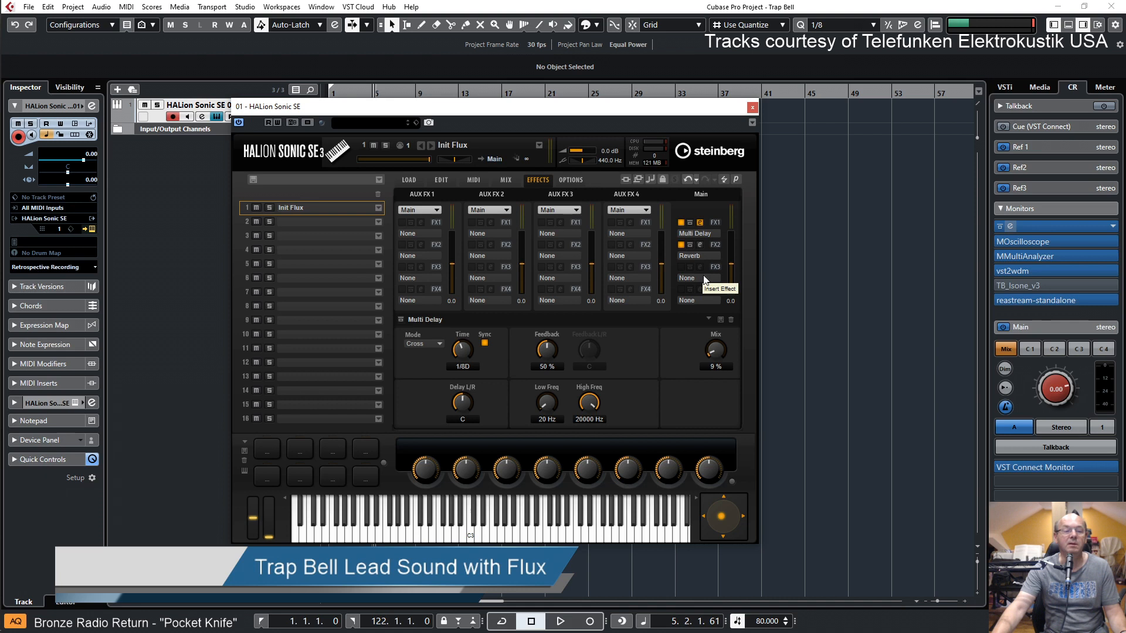
# Return to the Flux editor and raise the filter section's Tube distortion to 41
pyautogui.click(441, 181)
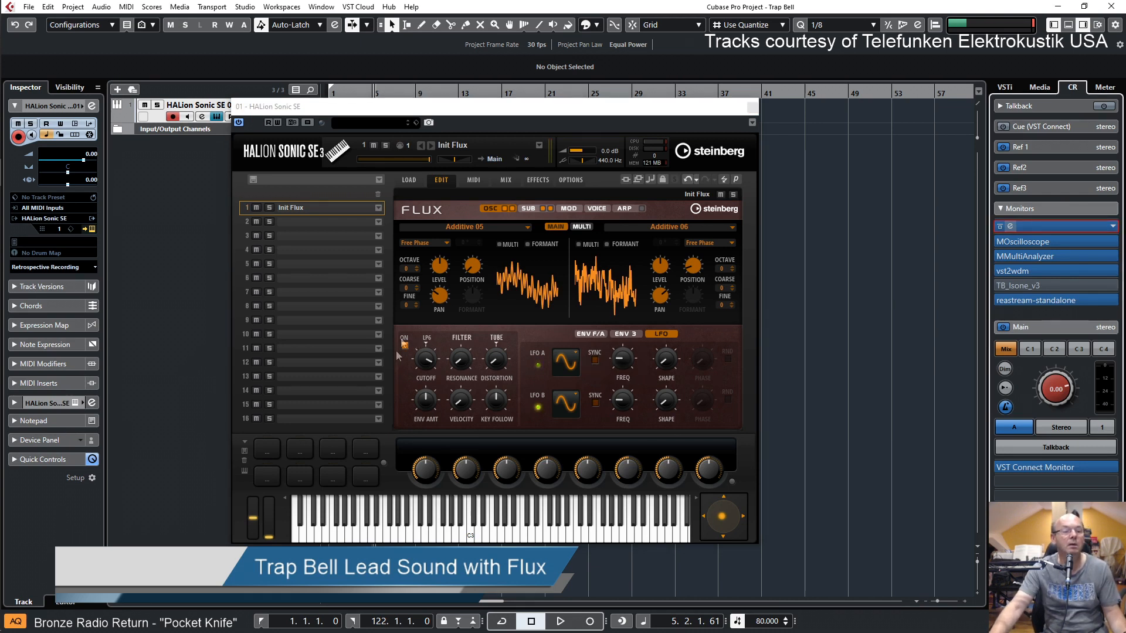
pyautogui.click(498, 365)
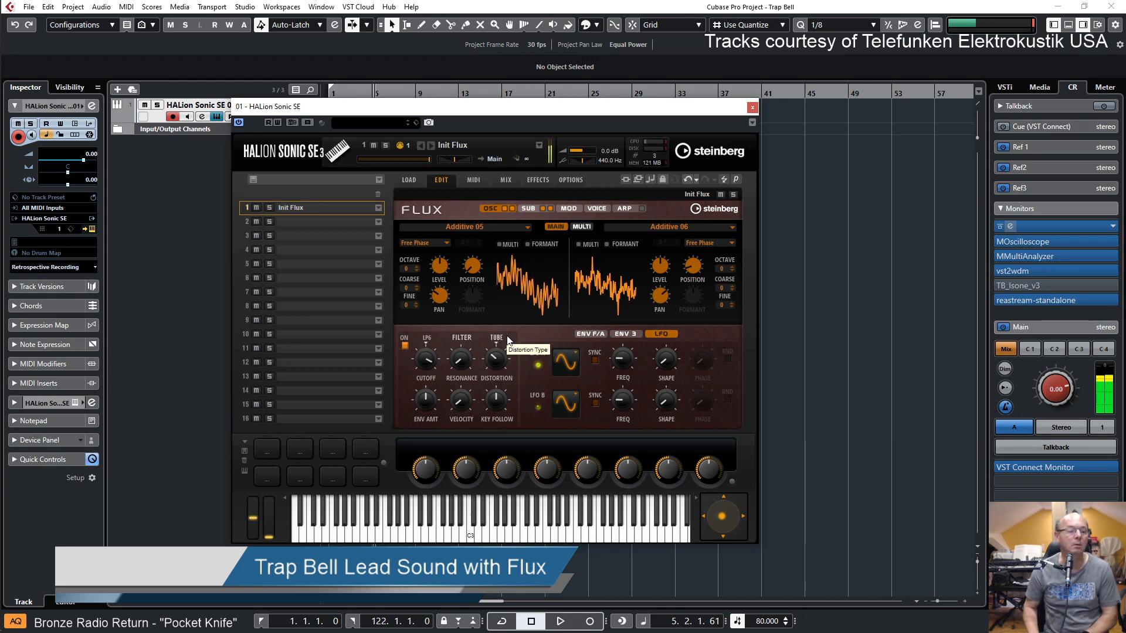
pyautogui.moveTo(496, 359); pyautogui.dragTo(499, 343)
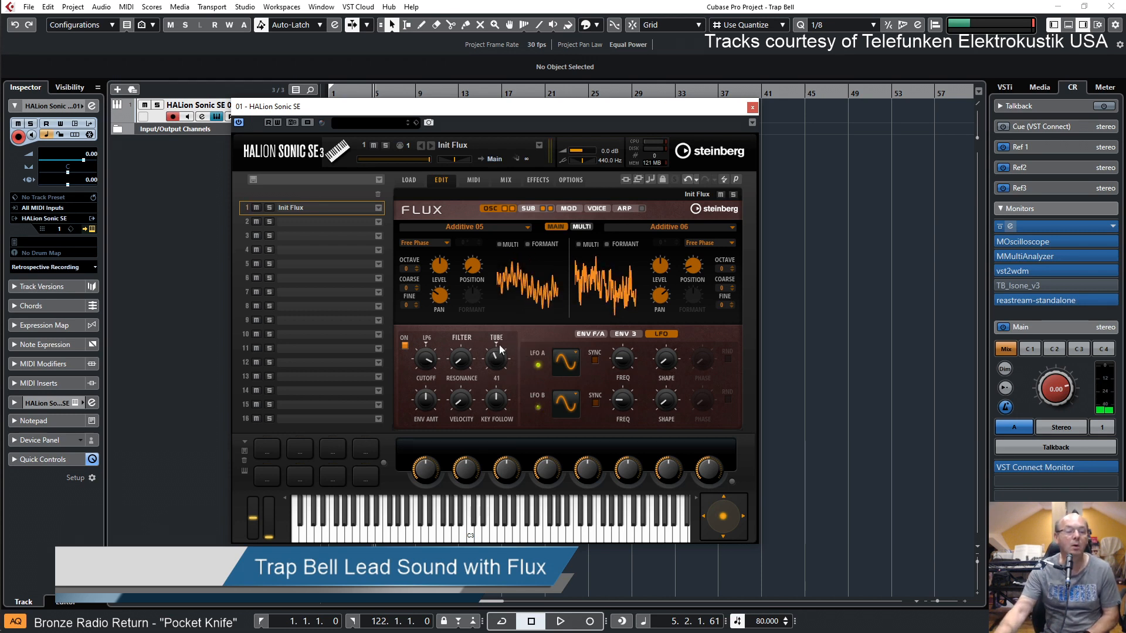
# Try Rate Reduction as the distortion type, settle on Hard Clip and turn the distortion down to a low amount
pyautogui.click(496, 339)
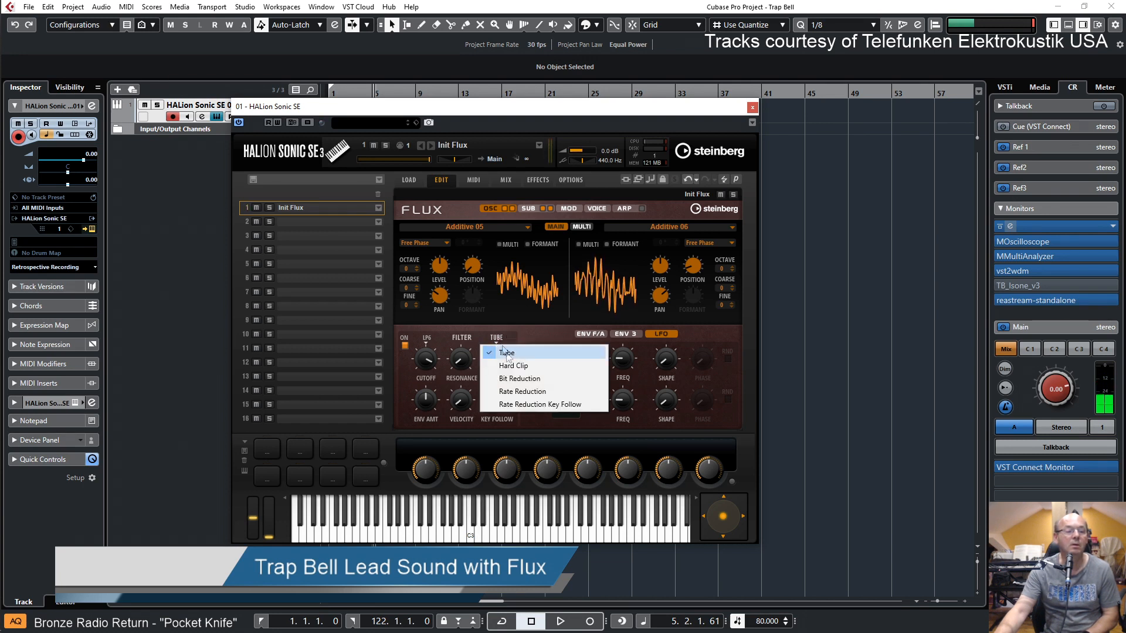
pyautogui.click(512, 391)
pyautogui.click(497, 339)
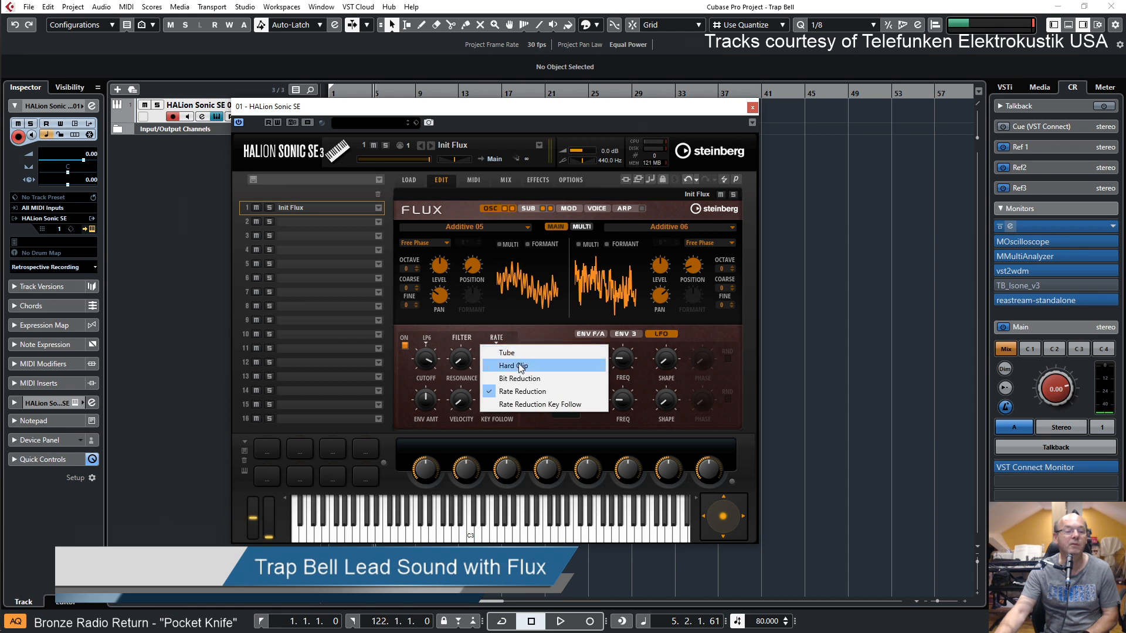
pyautogui.click(519, 364)
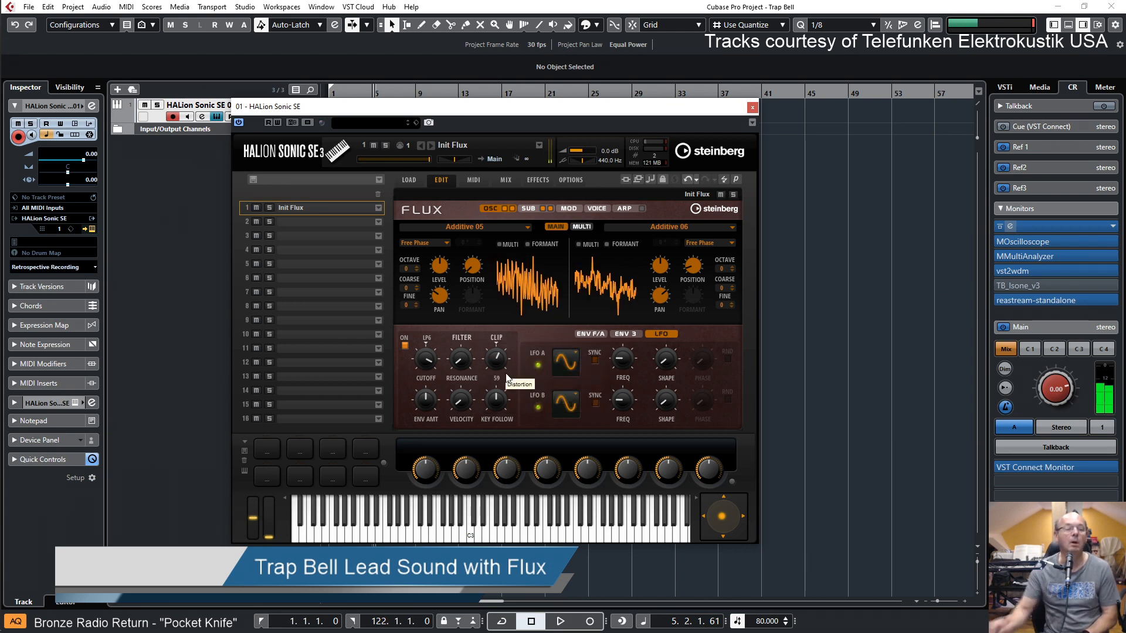
pyautogui.moveTo(500, 362); pyautogui.dragTo(502, 385)
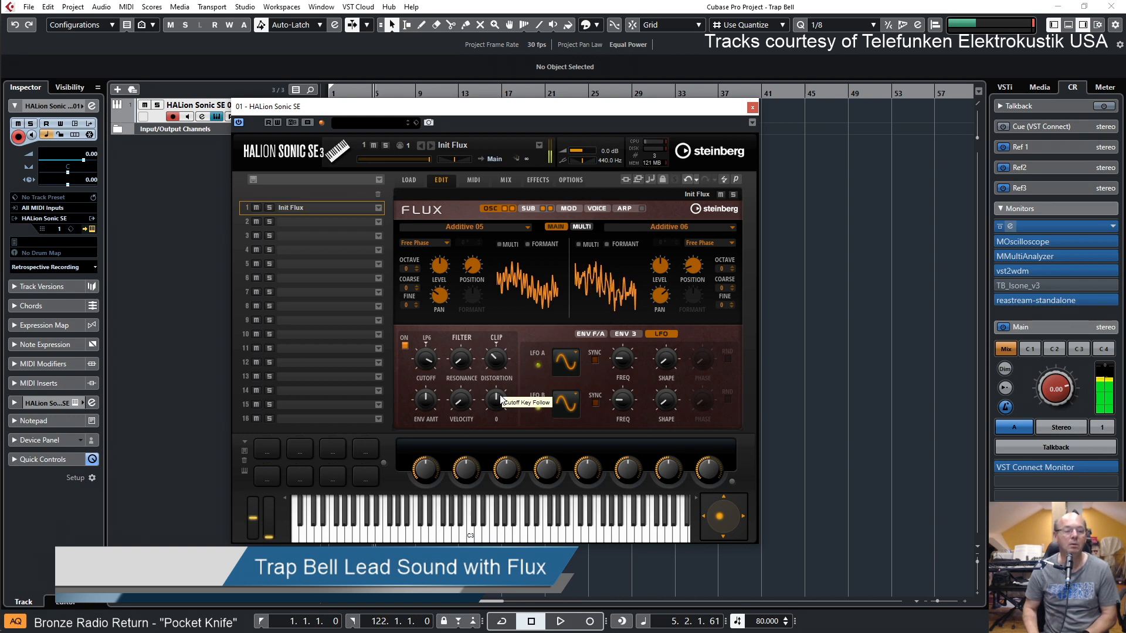
pyautogui.moveTo(501, 377); pyautogui.dragTo(503, 386)
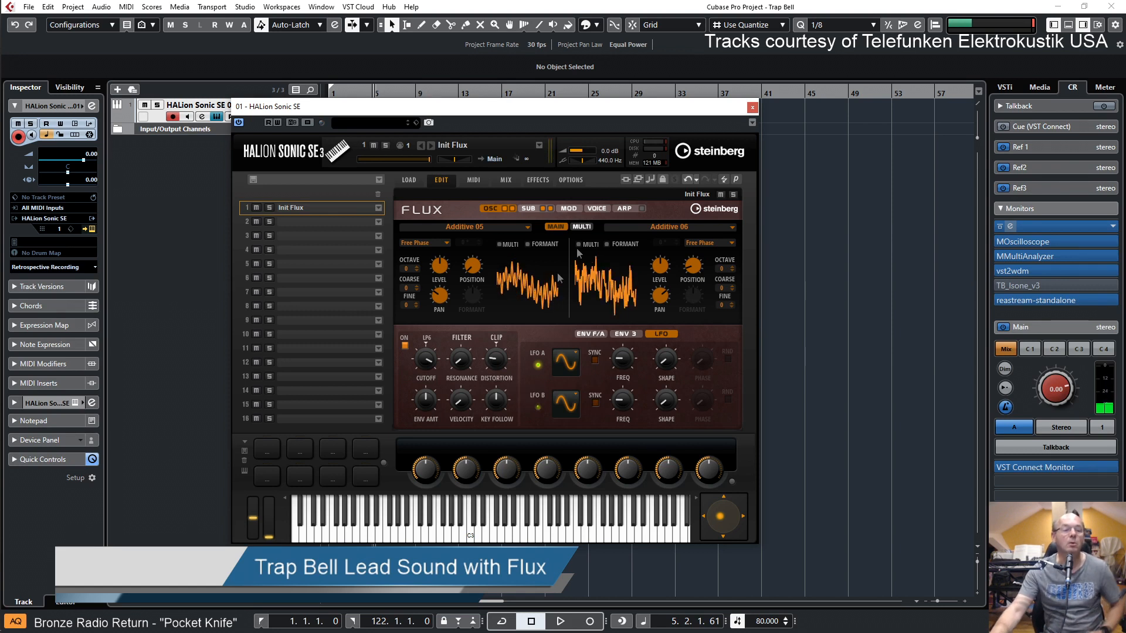
# Review the modulation matrix, voice, arpeggiator and sub oscillator pages of Flux
pyautogui.click(576, 206)
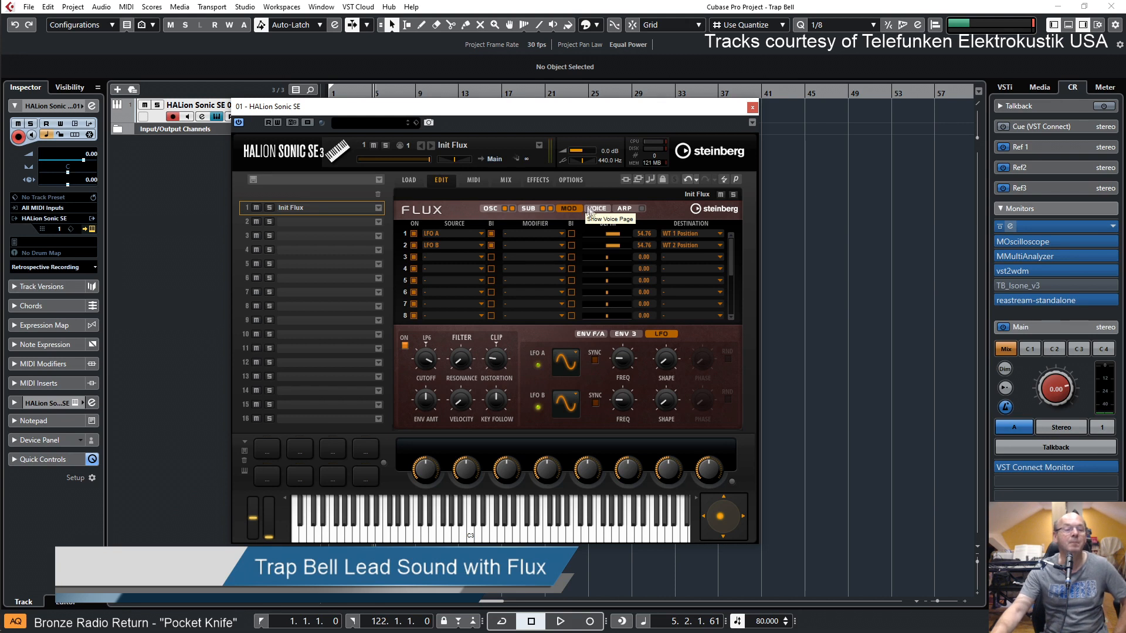
pyautogui.click(601, 210)
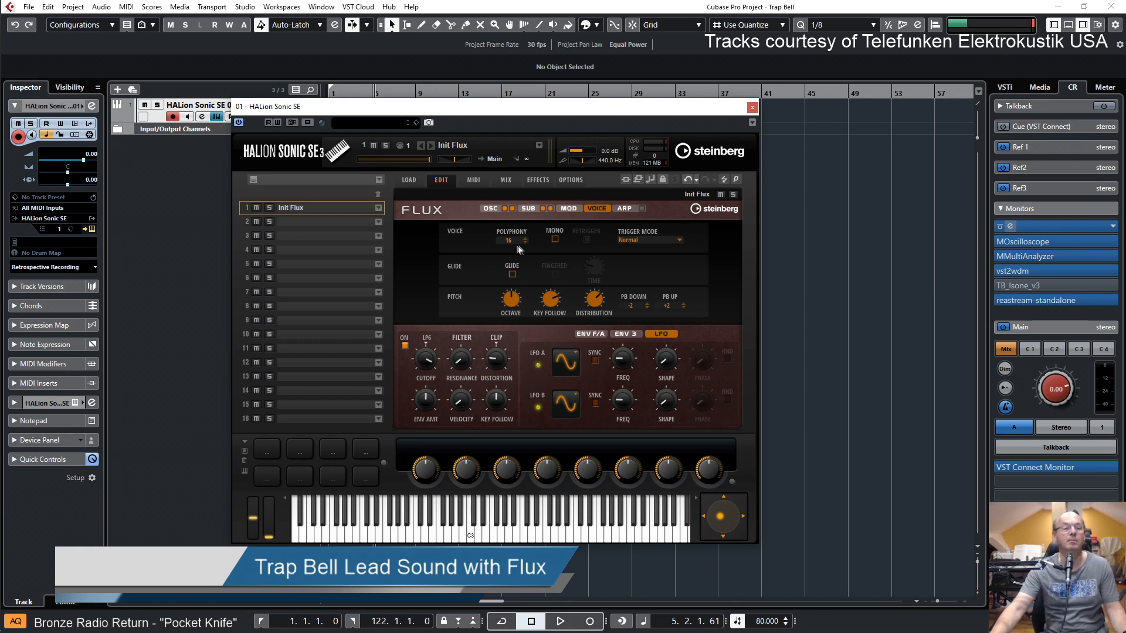
pyautogui.click(625, 209)
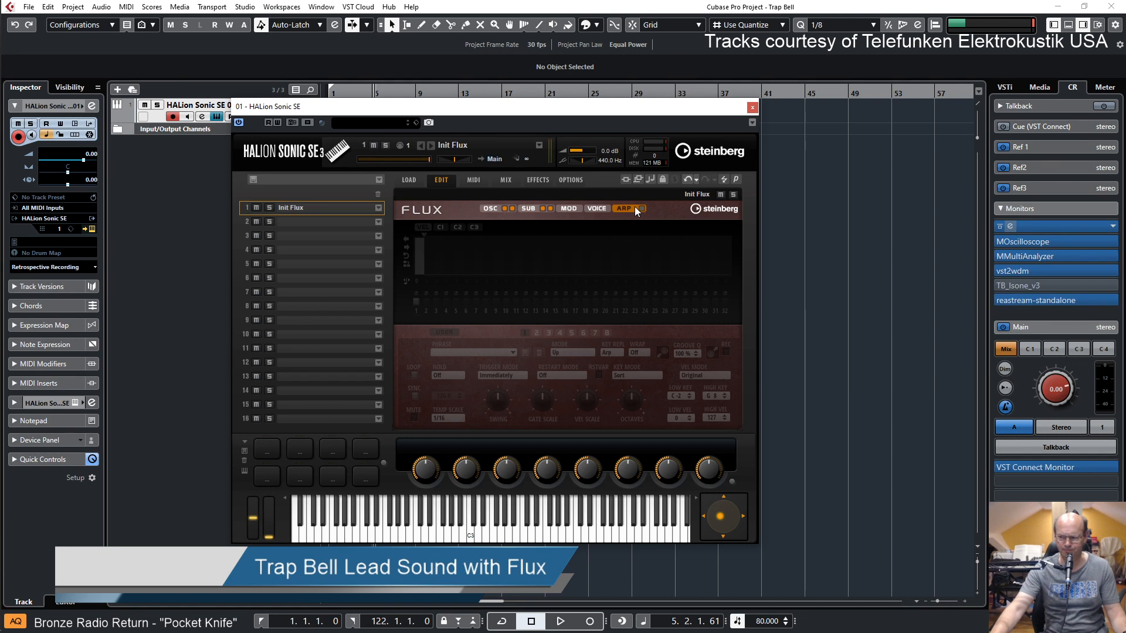
pyautogui.click(567, 209)
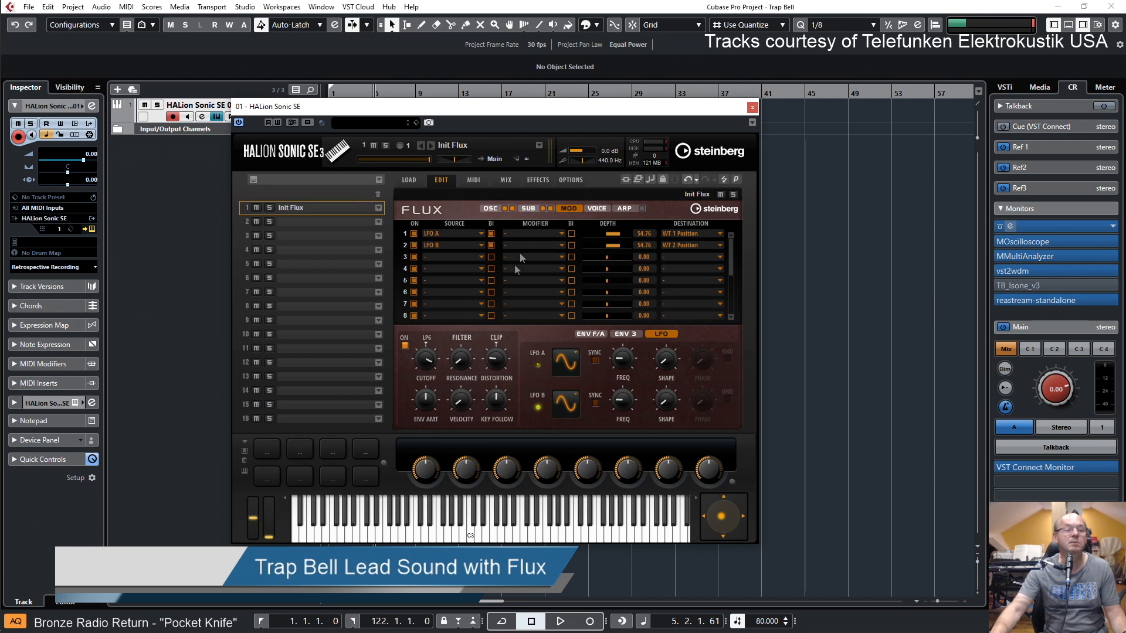
pyautogui.click(527, 208)
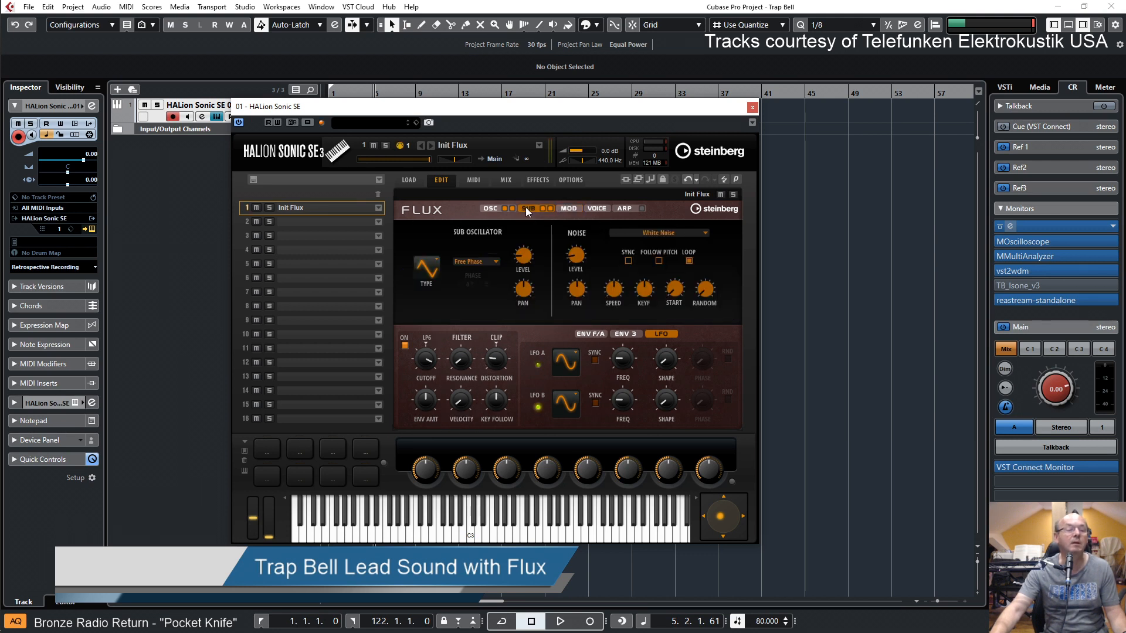
# Return to the main oscillator page and pan oscillator 2 to R84
pyautogui.click(491, 209)
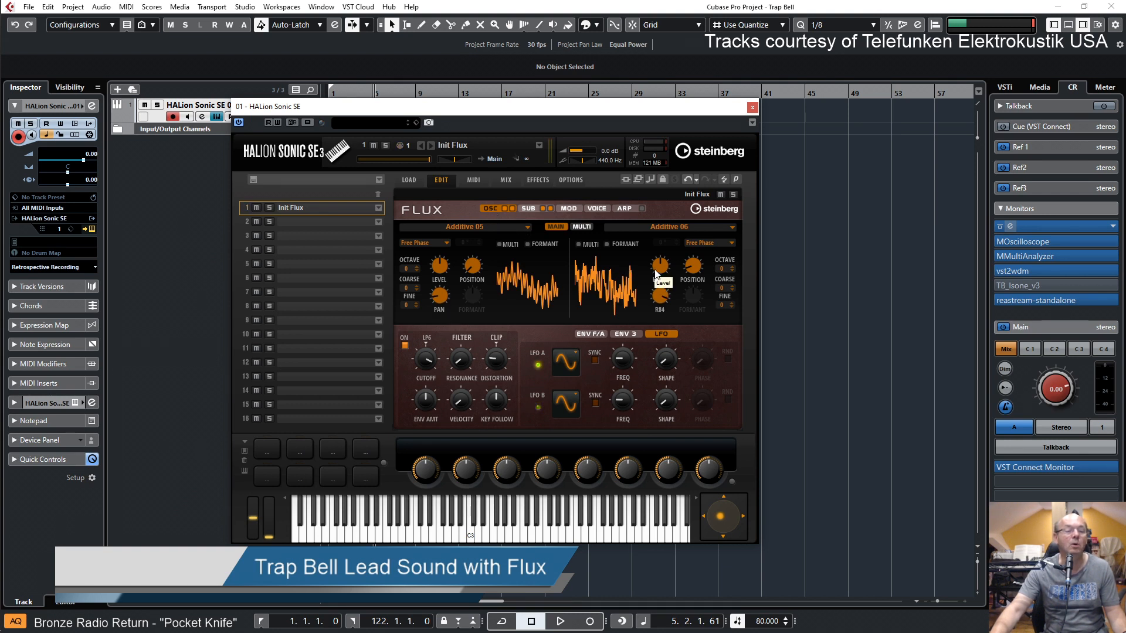
pyautogui.moveTo(663, 297)
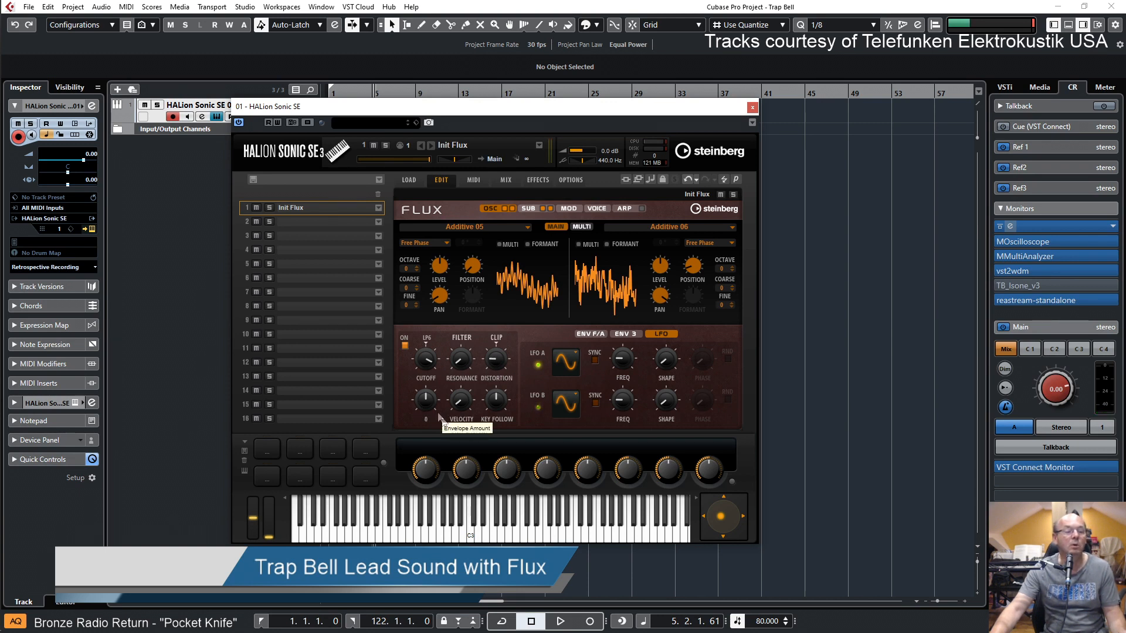
# Audition a high filter resonance, and bring it back down to a low amount
pyautogui.moveTo(466, 361); pyautogui.dragTo(461, 301)
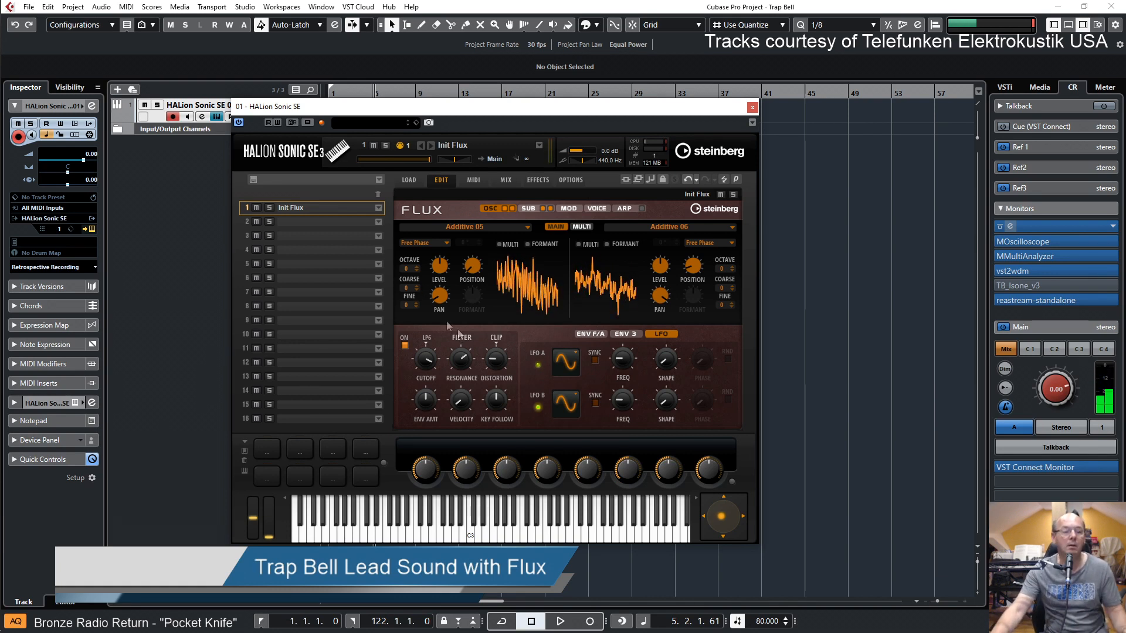
pyautogui.moveTo(460, 358); pyautogui.dragTo(462, 370)
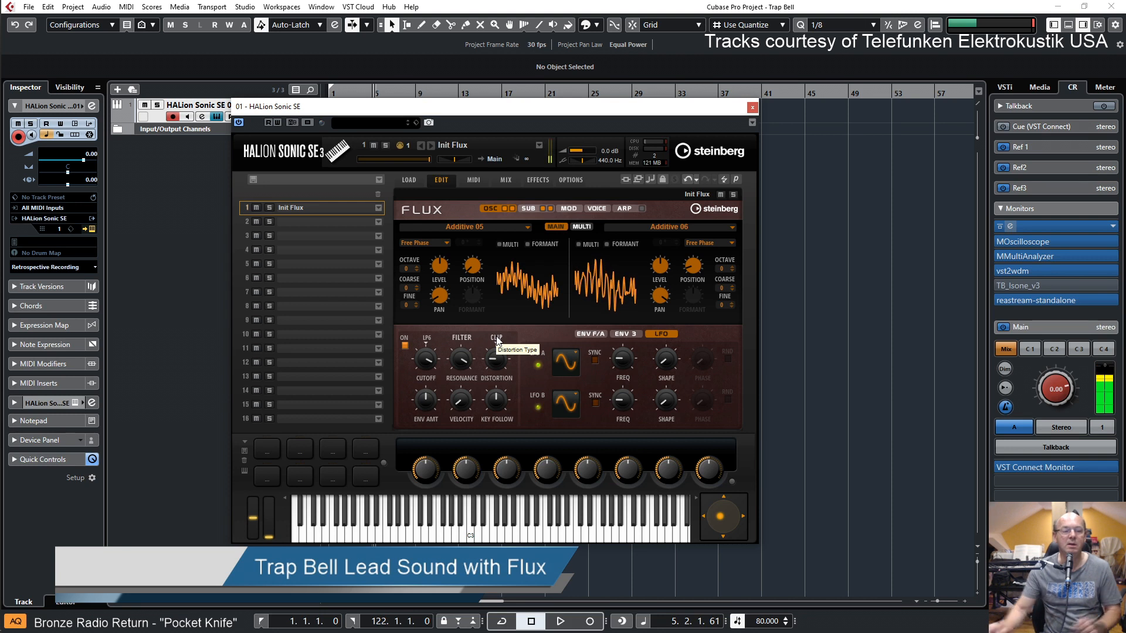
pyautogui.moveTo(463, 362); pyautogui.dragTo(480, 497)
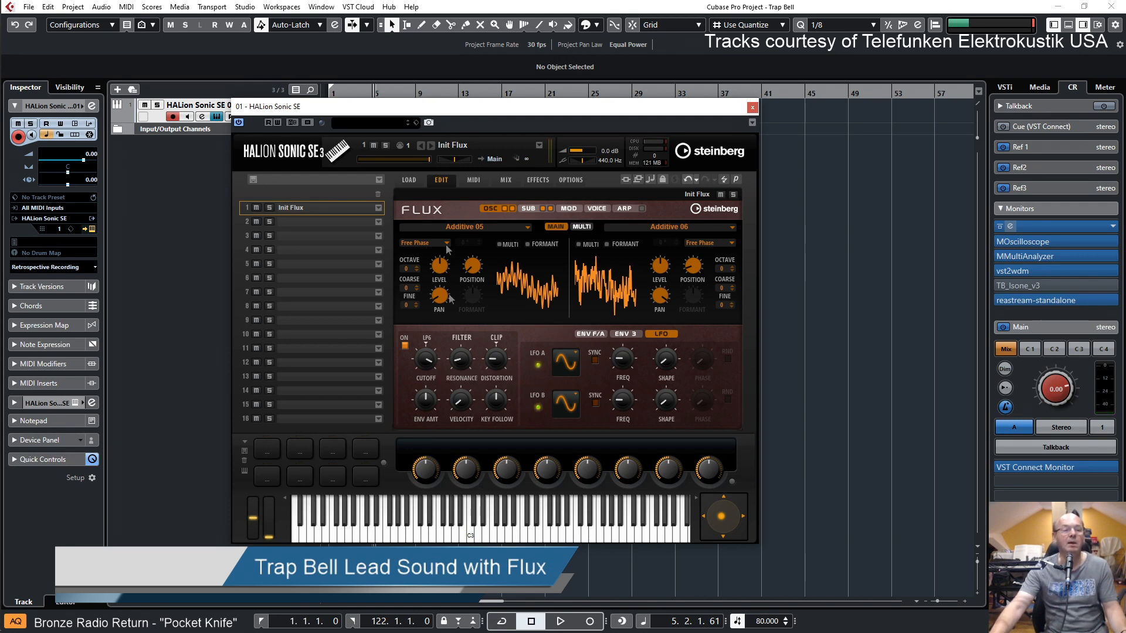
# Record a short MIDI phrase on the HALion Sonic SE 01 track from the start of the project
pyautogui.moveTo(539, 114); pyautogui.dragTo(607, 176)
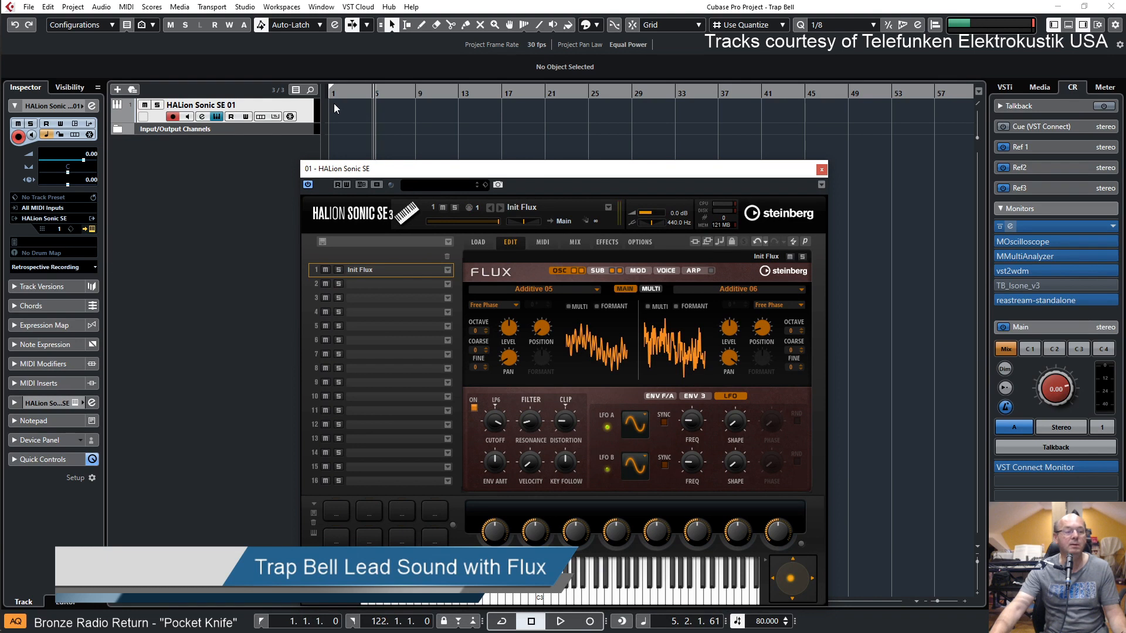
pyautogui.press('Home')
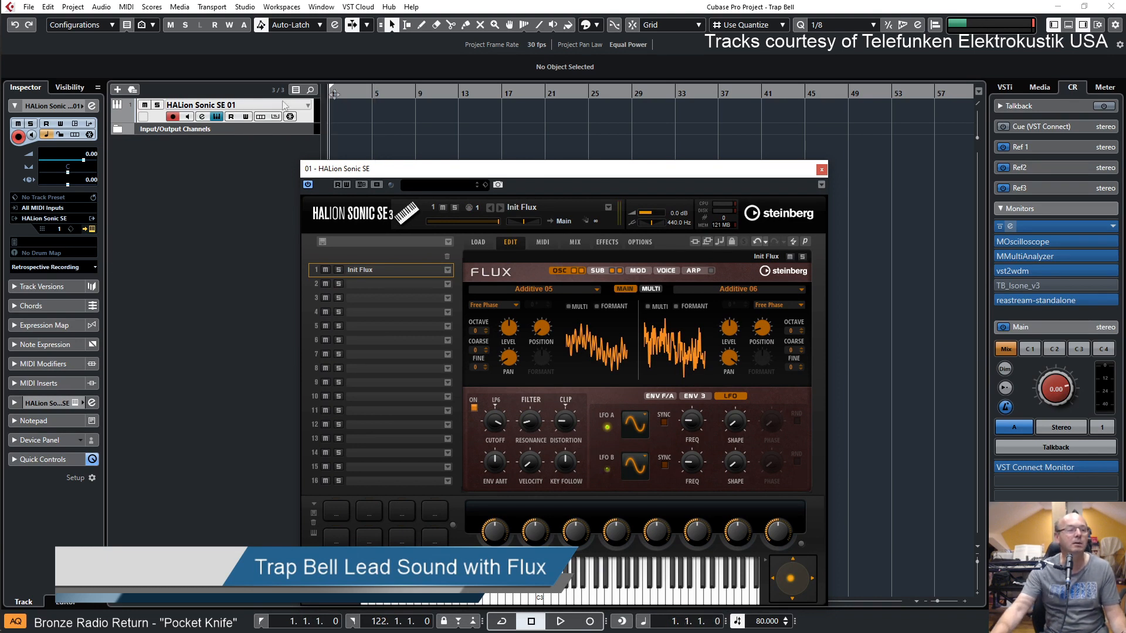
pyautogui.click(308, 110)
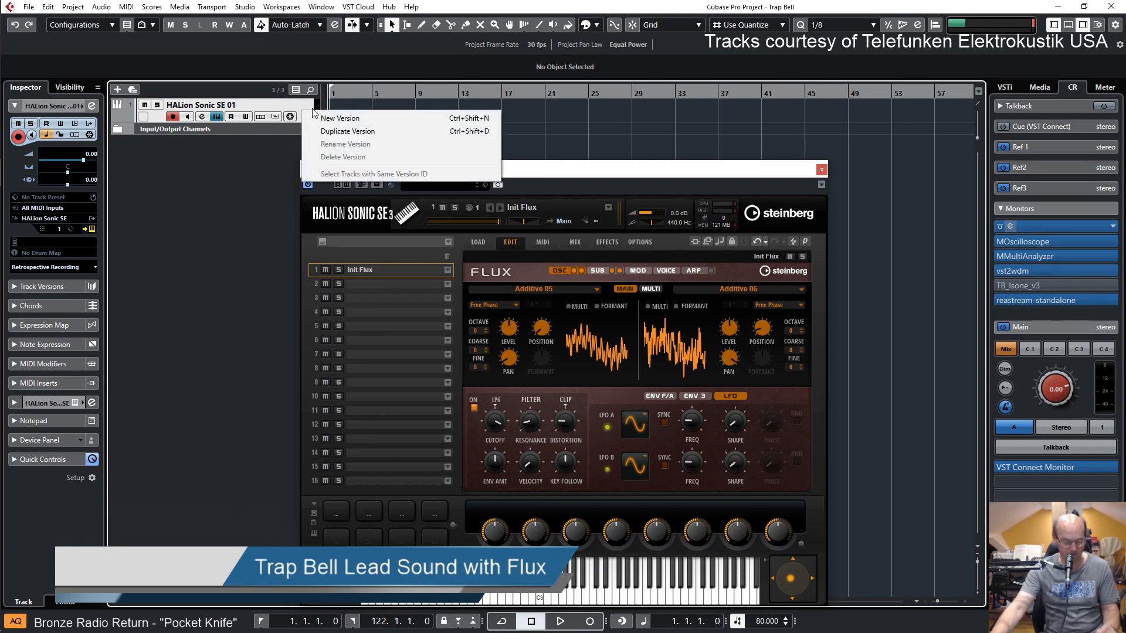
pyautogui.click(220, 196)
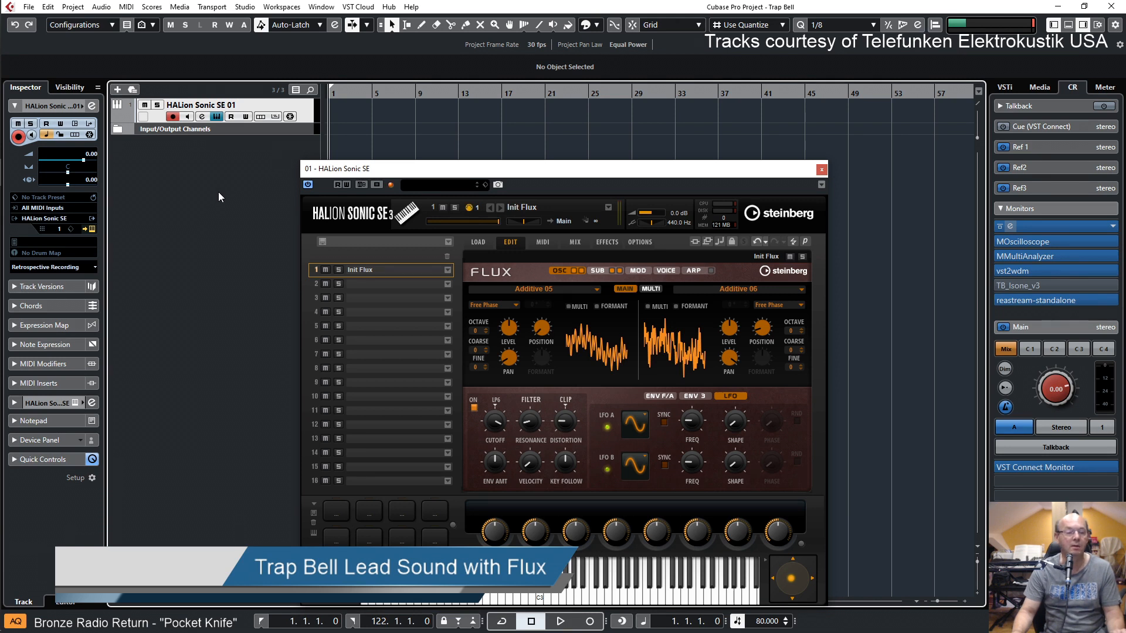
pyautogui.press('KP_Multiply')
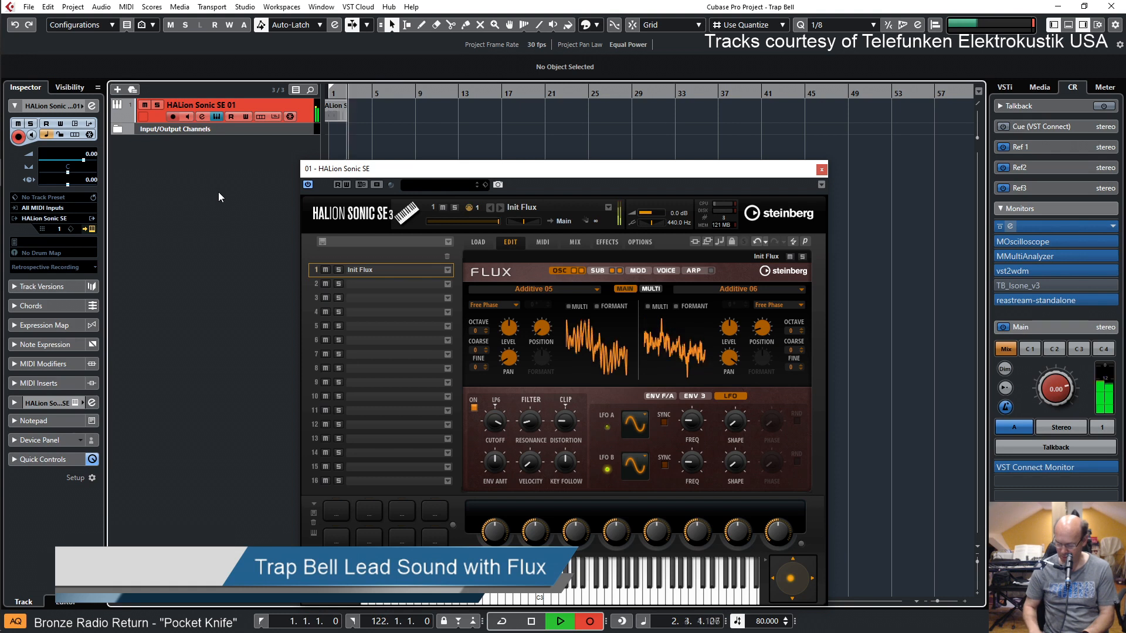
pyautogui.press('space')
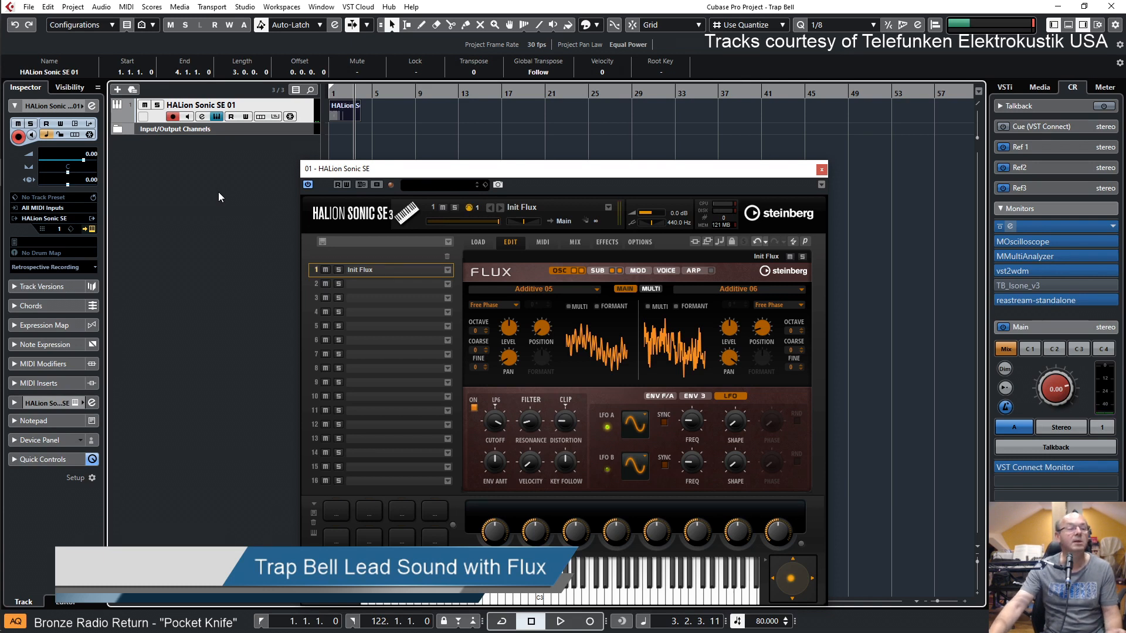
# Play back the recorded MIDI part from the start while clearing the view of the arrangement
pyautogui.moveTo(739, 176); pyautogui.dragTo(885, 152)
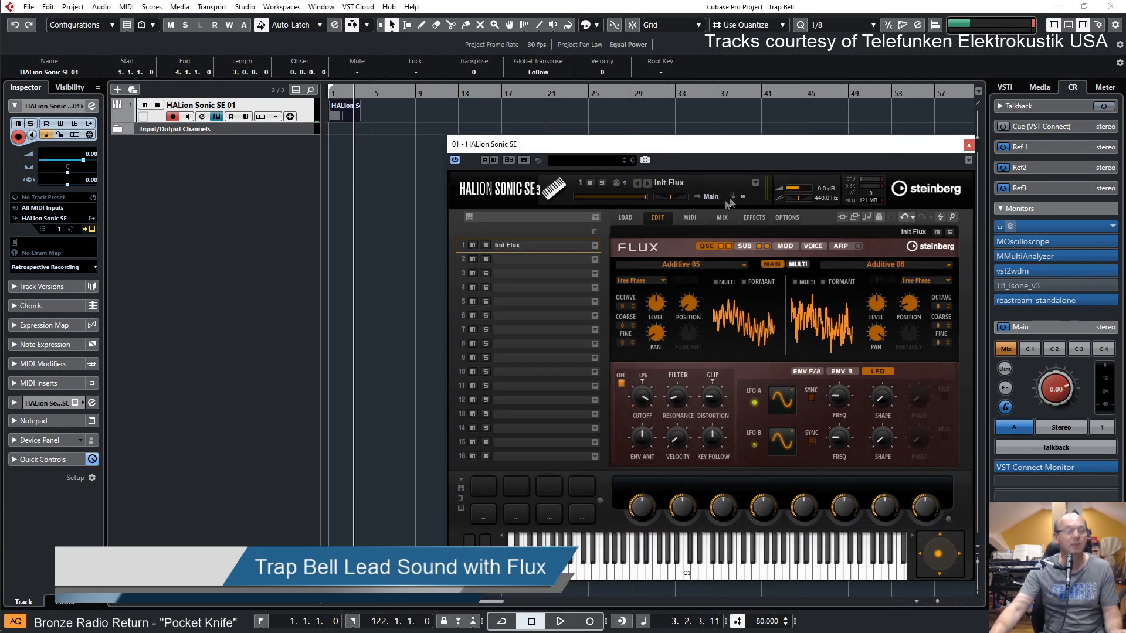
pyautogui.press('Home')
pyautogui.press('space')
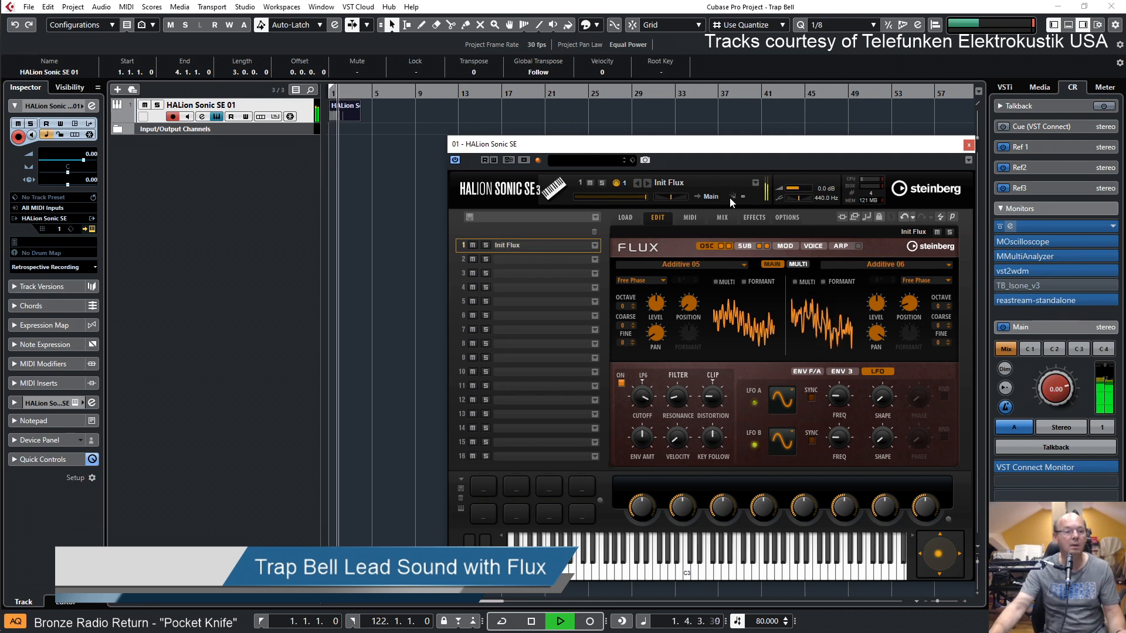
pyautogui.press('h')
pyautogui.press('h')
pyautogui.press('h')
pyautogui.press('h')
pyautogui.press('h')
pyautogui.press('h')
pyautogui.press('h')
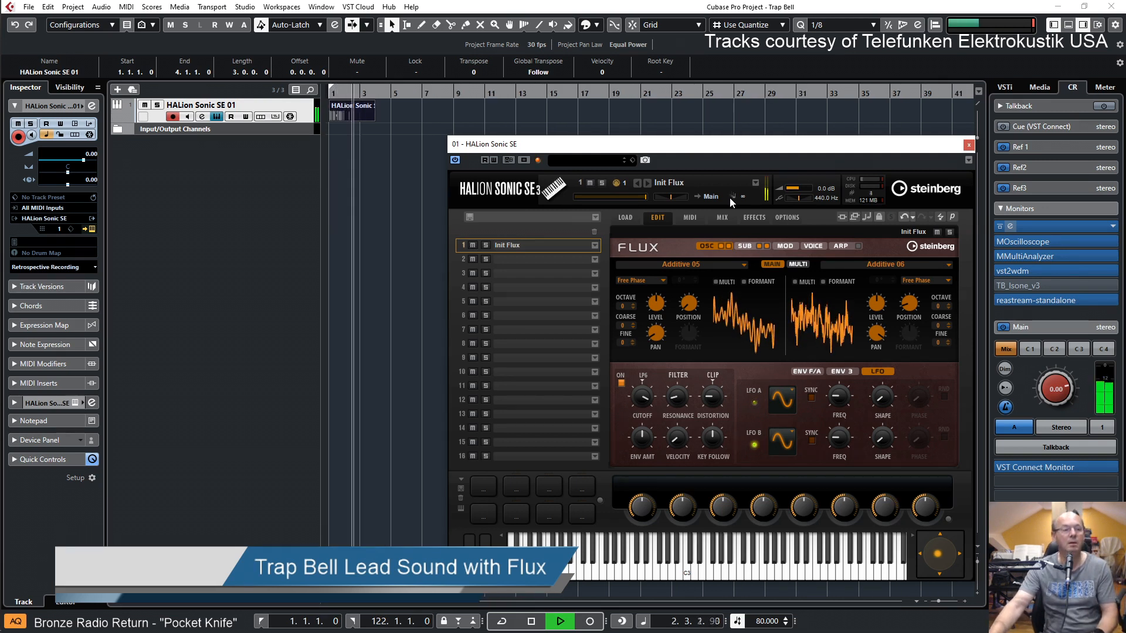
pyautogui.press('h')
pyautogui.press('h')
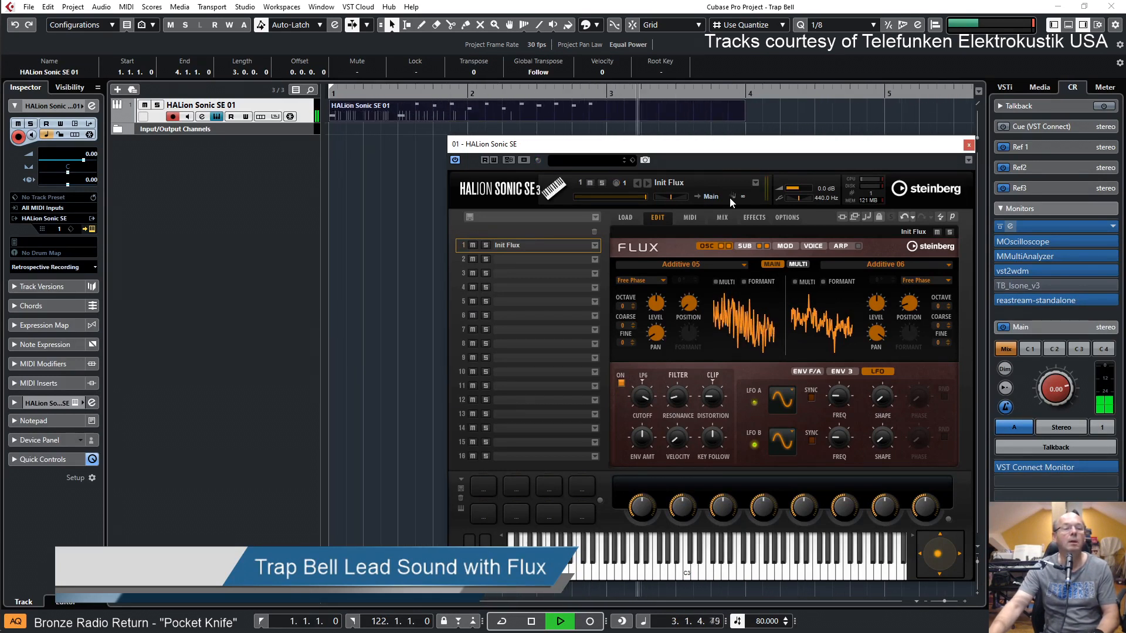
pyautogui.press('space')
# Turn on snapping with a Bar grid and shorten the recorded part so it ends exactly at bar 3
pyautogui.moveTo(744, 118); pyautogui.dragTo(610, 119)
pyautogui.click(672, 27)
pyautogui.click(673, 40)
pyautogui.click(748, 27)
pyautogui.click(743, 43)
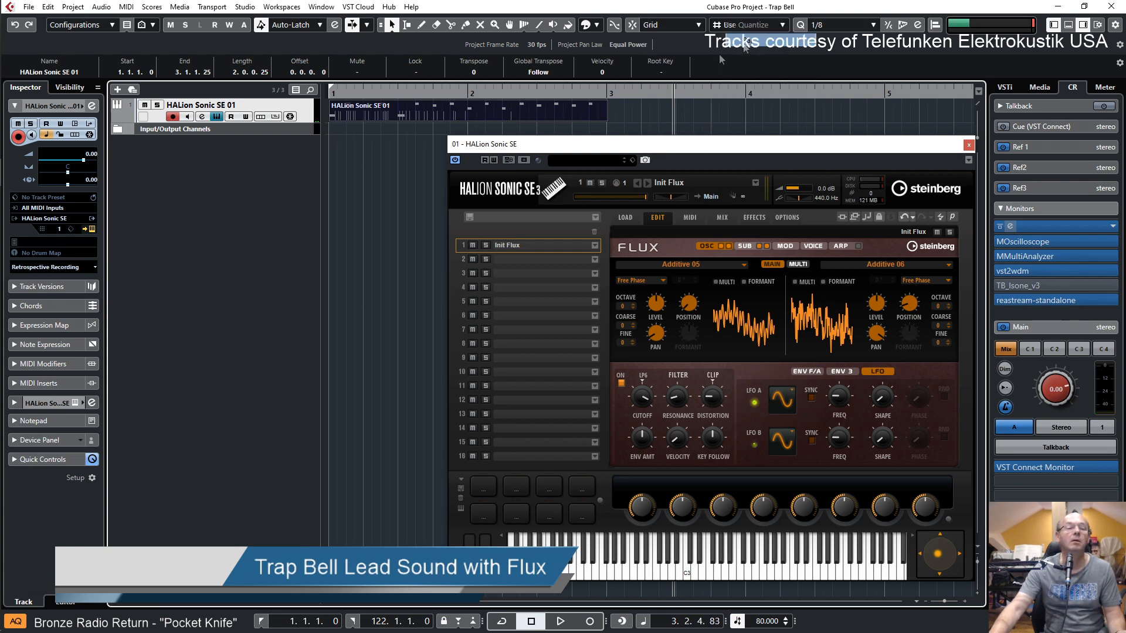
pyautogui.moveTo(605, 119); pyautogui.dragTo(608, 119)
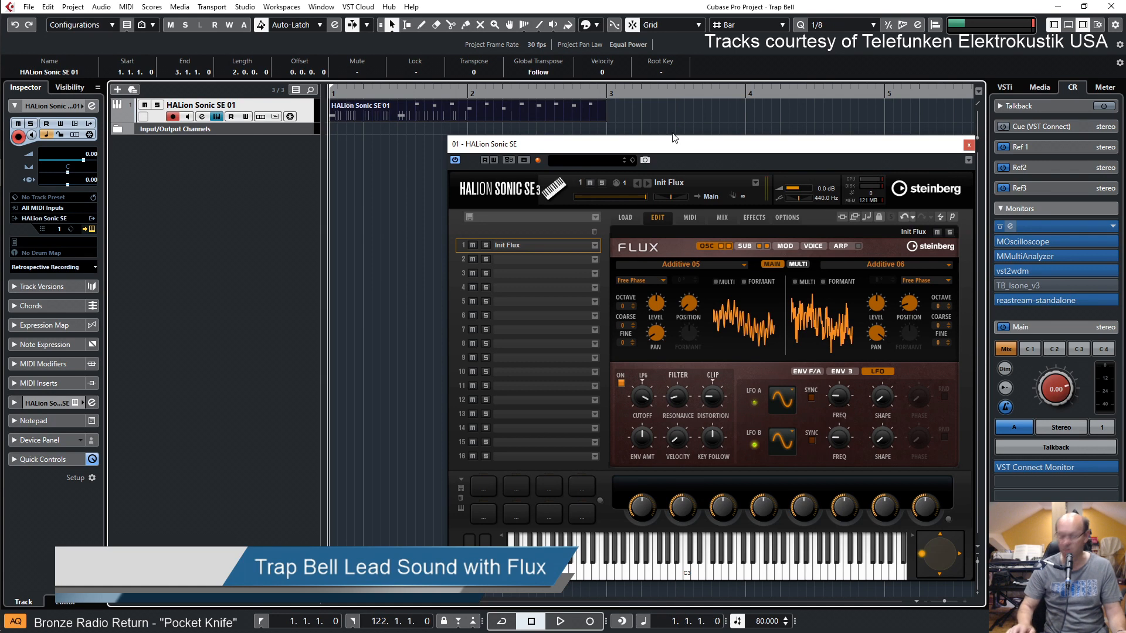
# Audition the trimmed two-bar part from the start of the project
pyautogui.press('Home')
pyautogui.press('space')
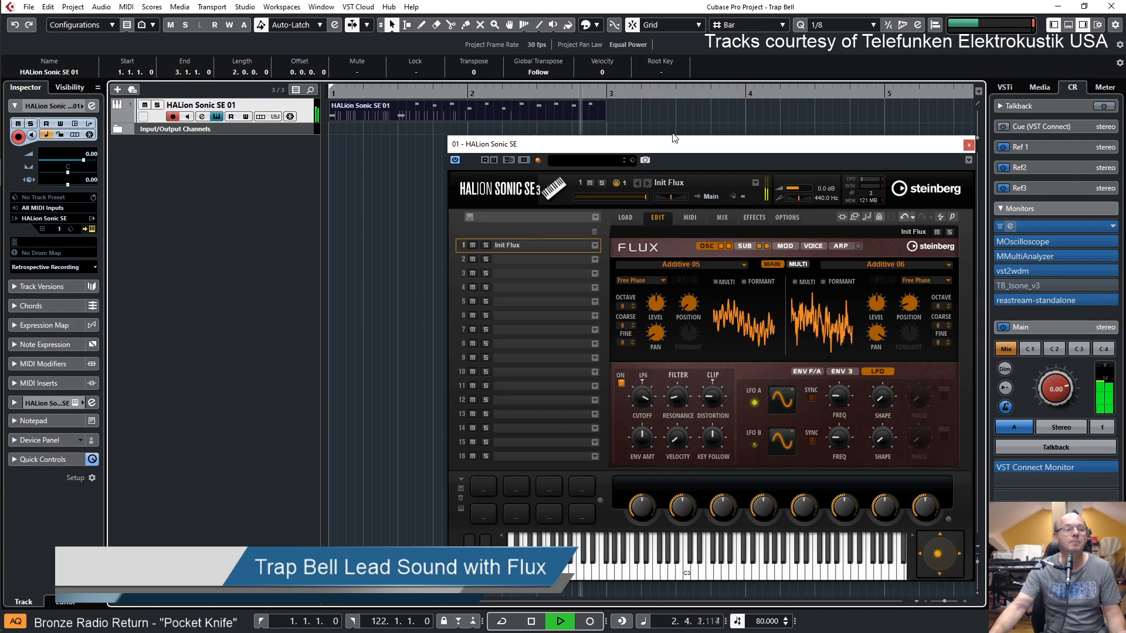
pyautogui.press('space')
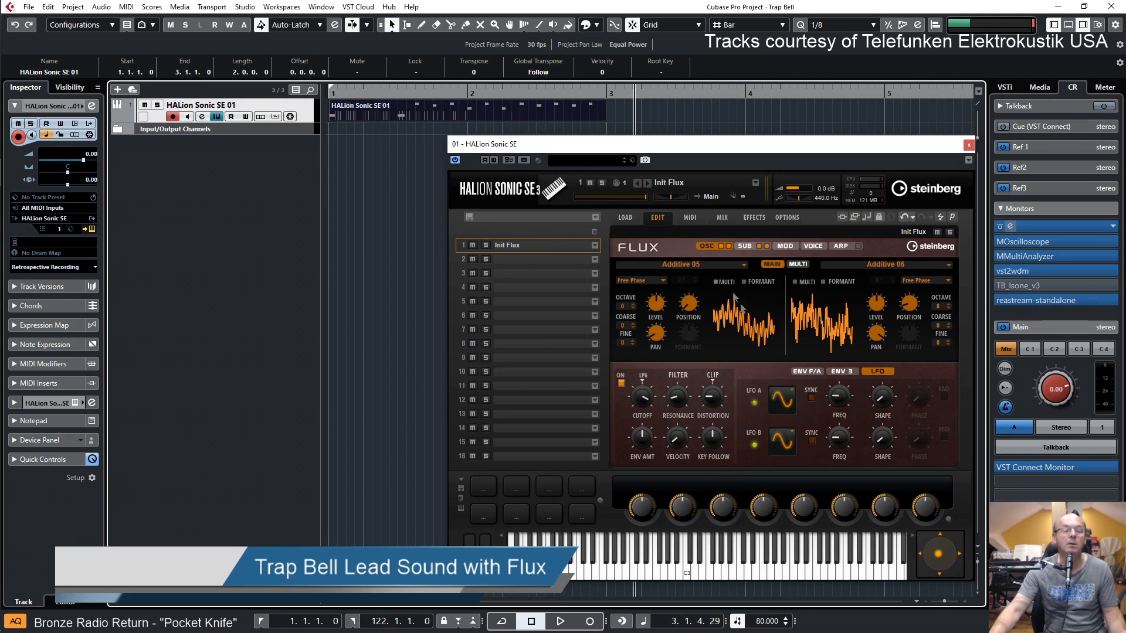
# Raise the amp envelope's release time to 26.6, audition the part, and reduce the release to 16.5
pyautogui.click(807, 372)
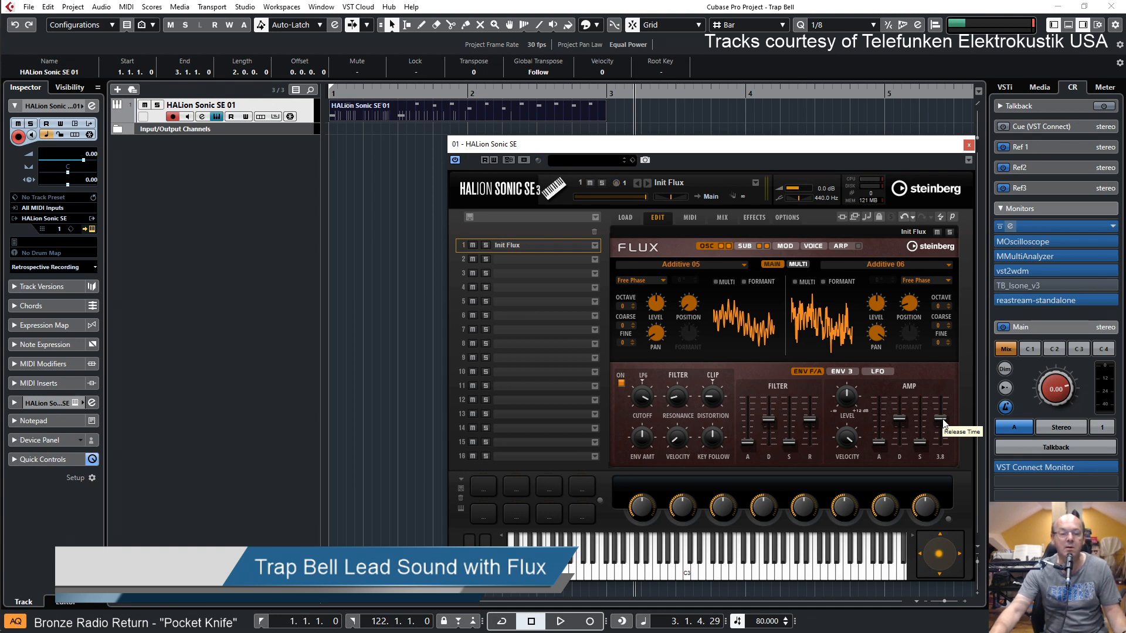
pyautogui.moveTo(944, 423); pyautogui.dragTo(945, 416)
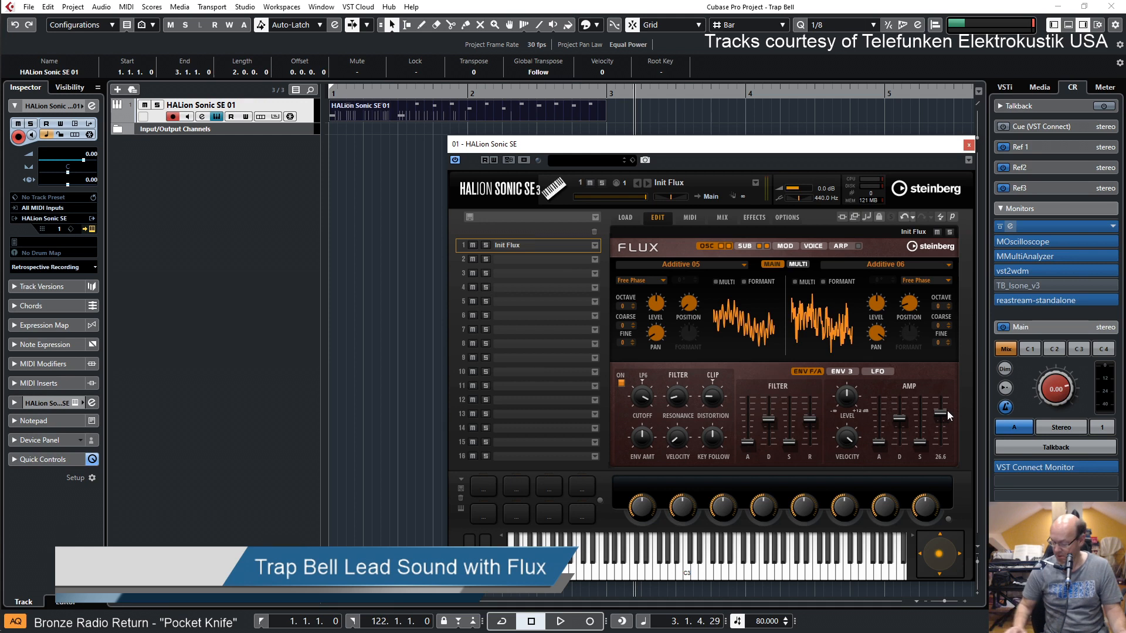
pyautogui.press('space')
pyautogui.press('space')
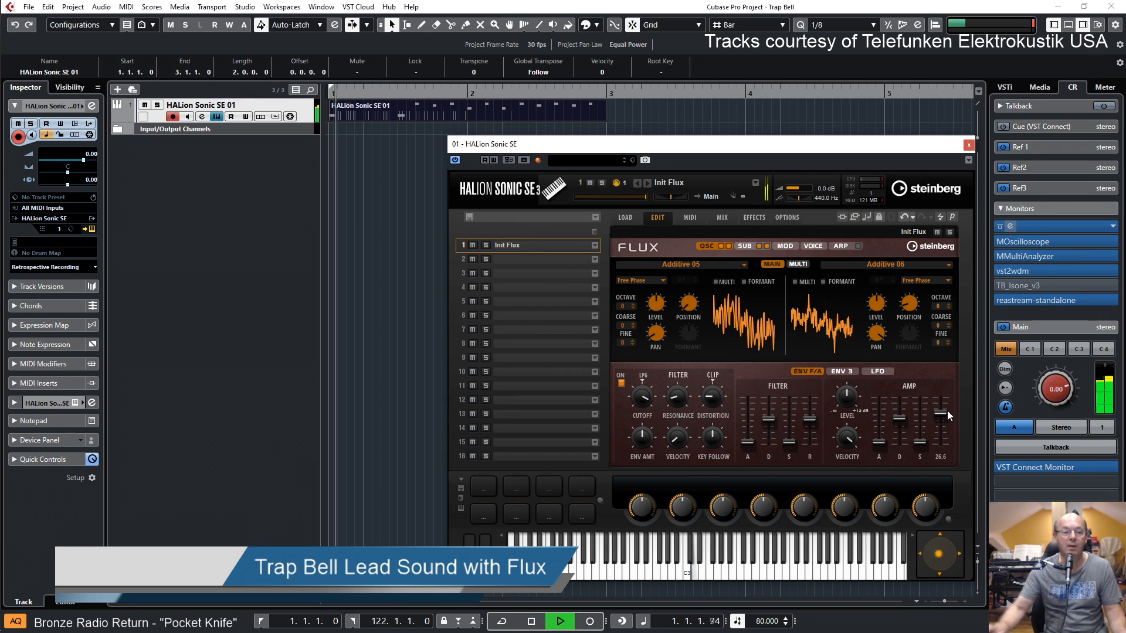
pyautogui.moveTo(934, 414); pyautogui.dragTo(937, 416)
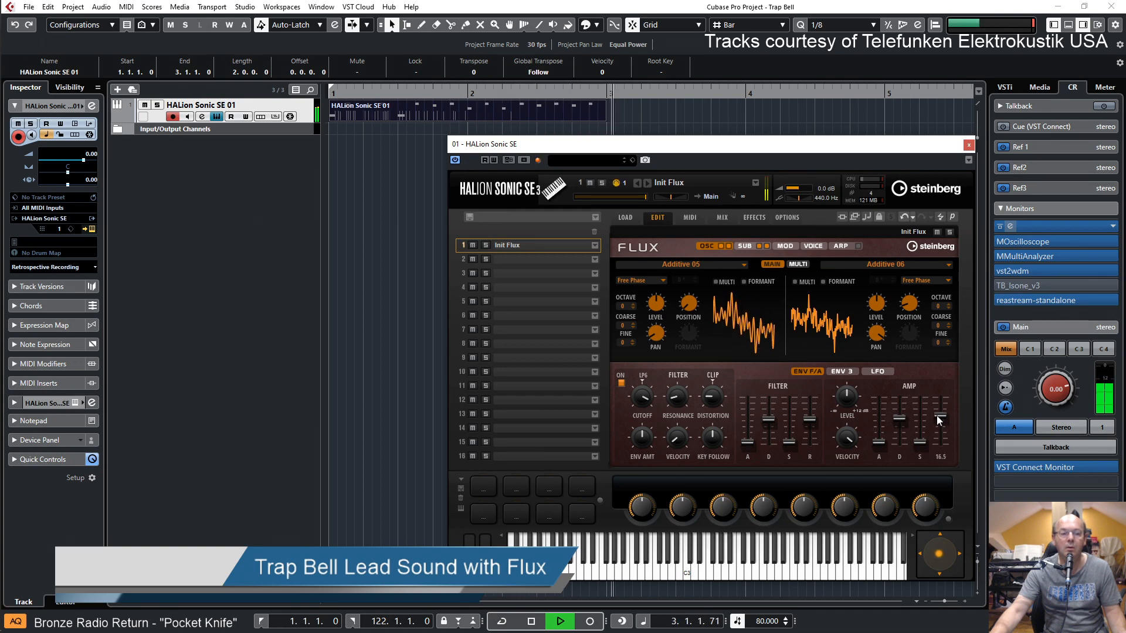
pyautogui.press('space')
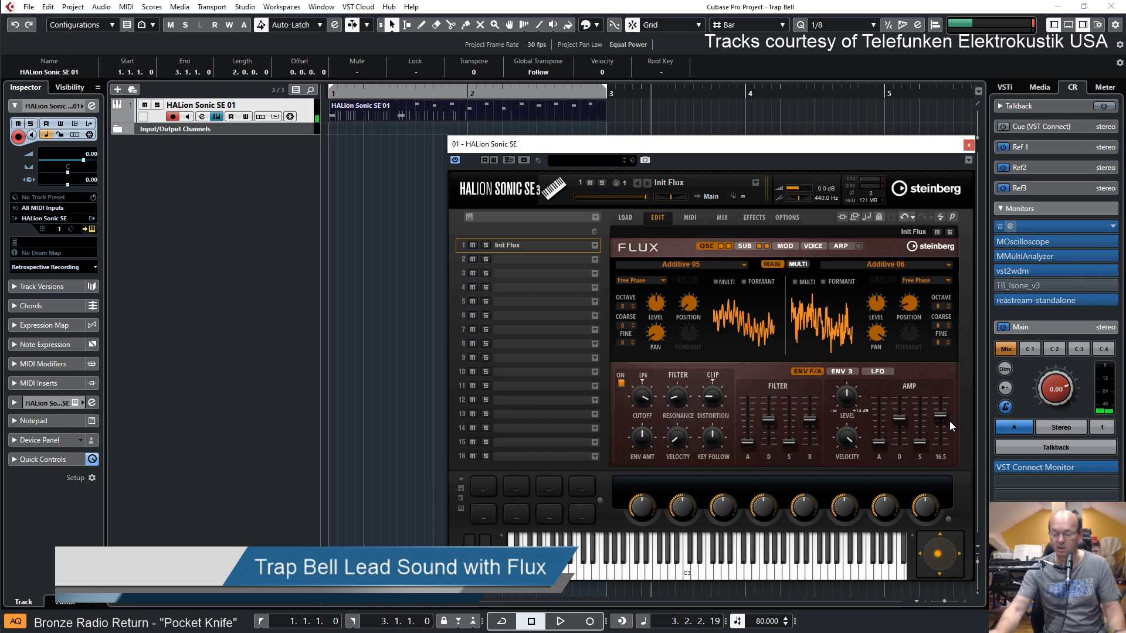
# Loop the part between bars 1 and 3 and set the amp envelope's release time to 6.3 during playback
pyautogui.press('KP_Divide')
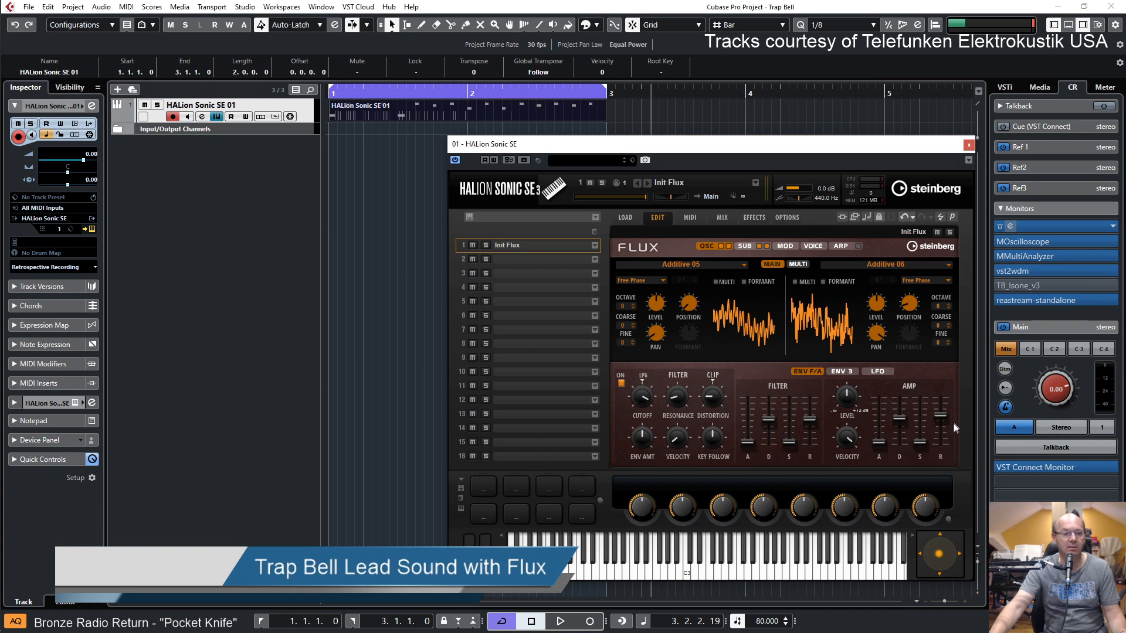
pyautogui.press('KP_Decimal')
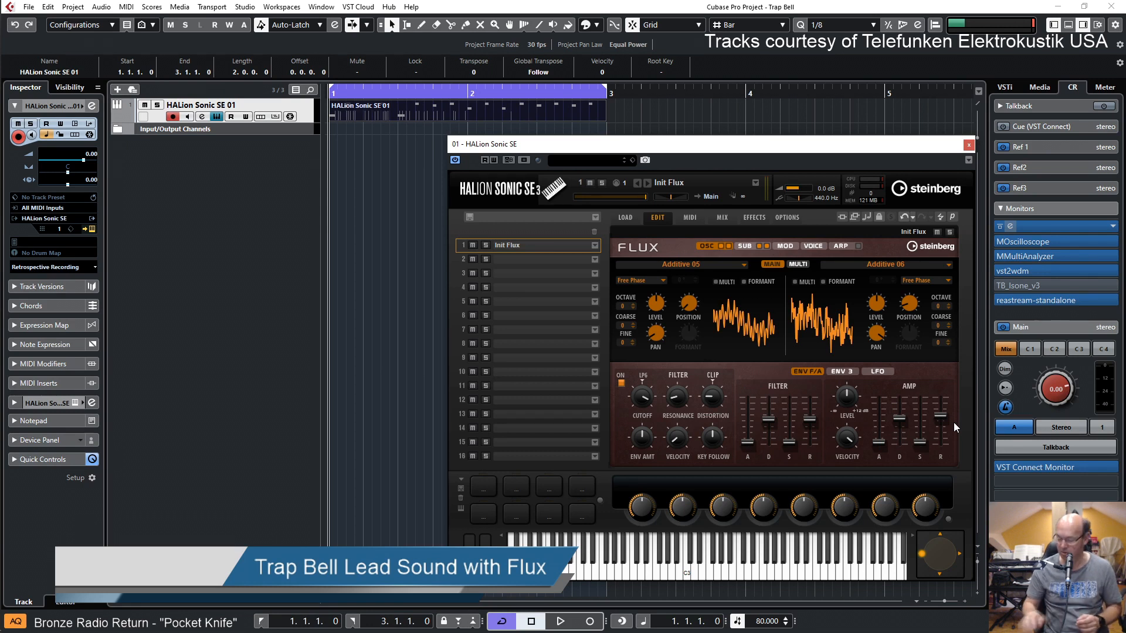
pyautogui.press('space')
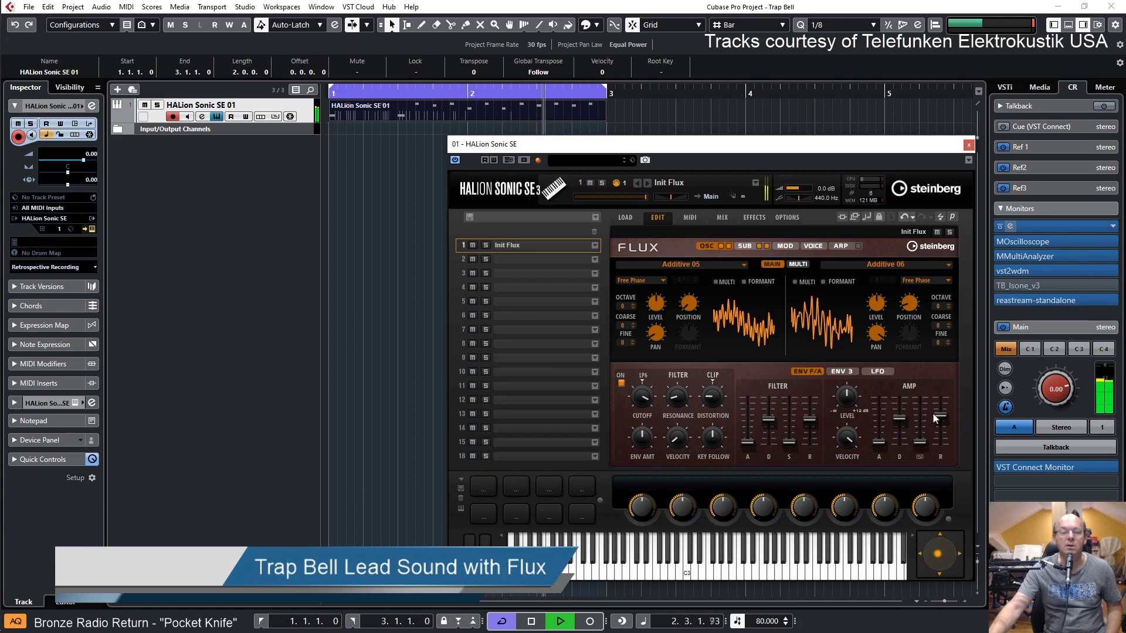
pyautogui.moveTo(940, 414); pyautogui.dragTo(941, 417)
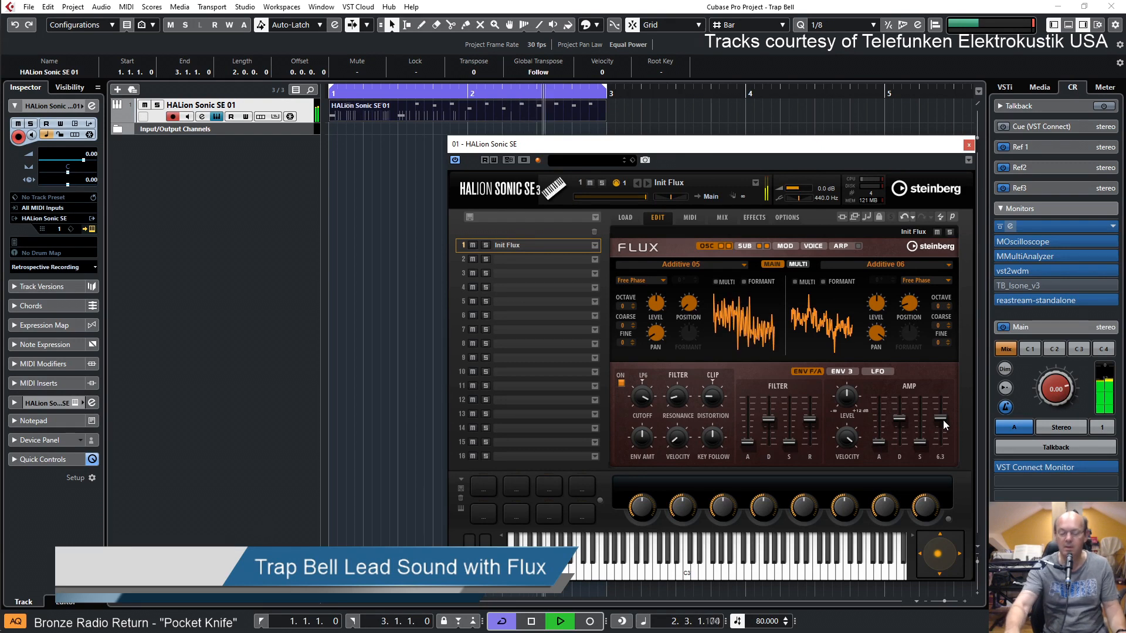
pyautogui.press('space')
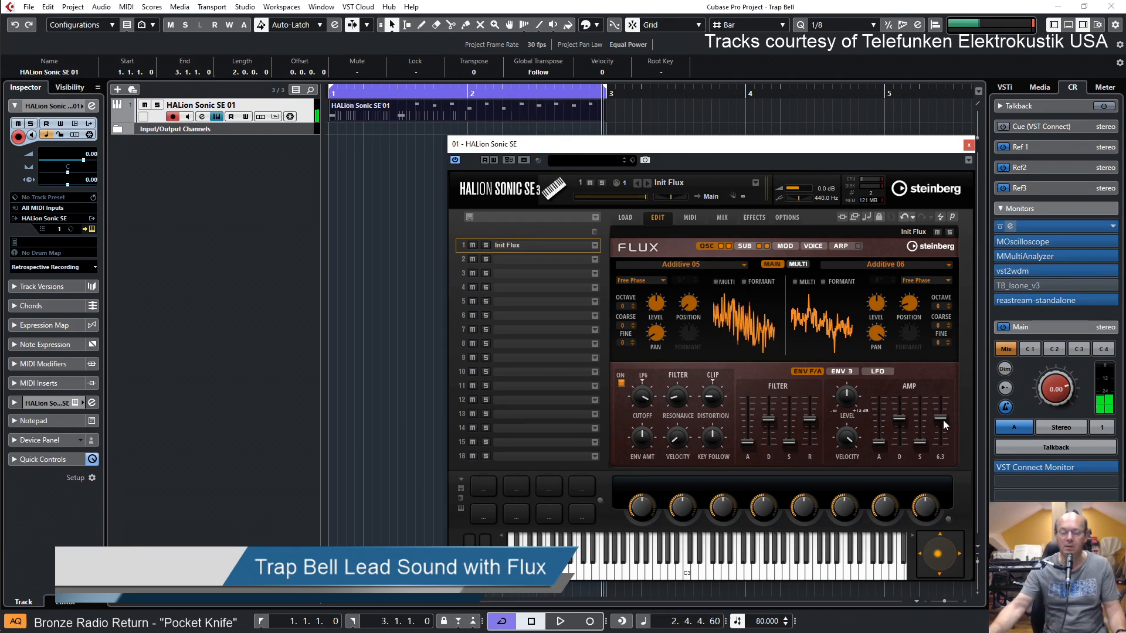